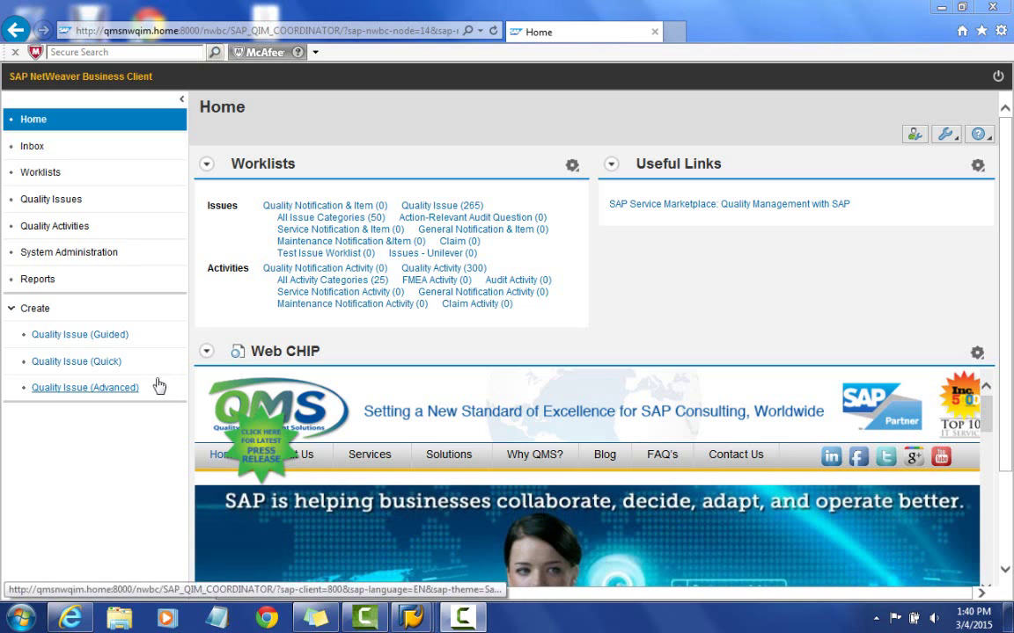
# Start a new guided quality issue in a maximized window and check the user settings offered for the Reported By field
pyautogui.click(116, 343)
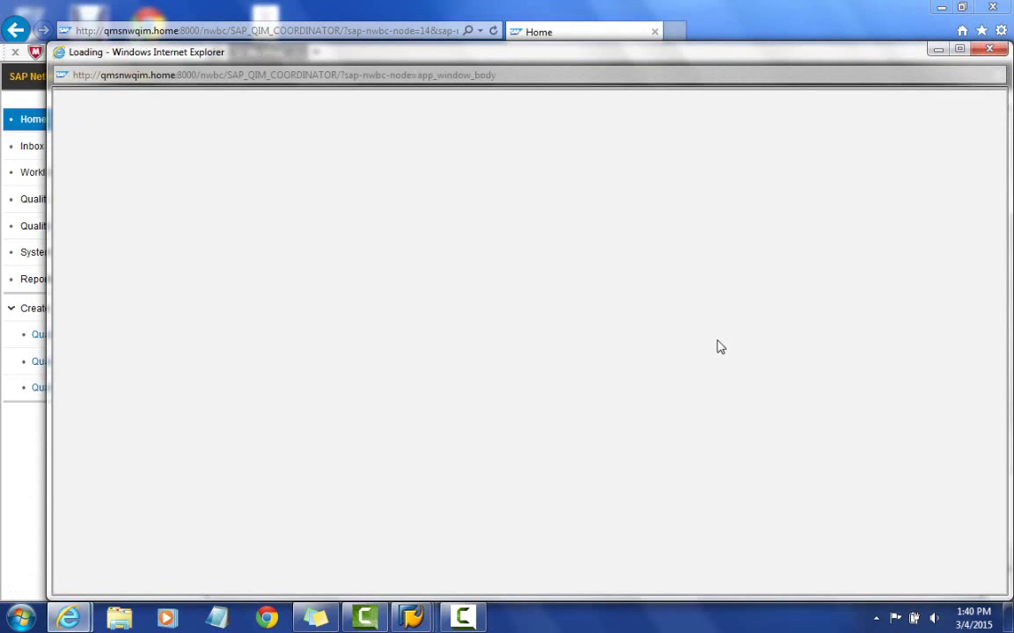
pyautogui.click(956, 49)
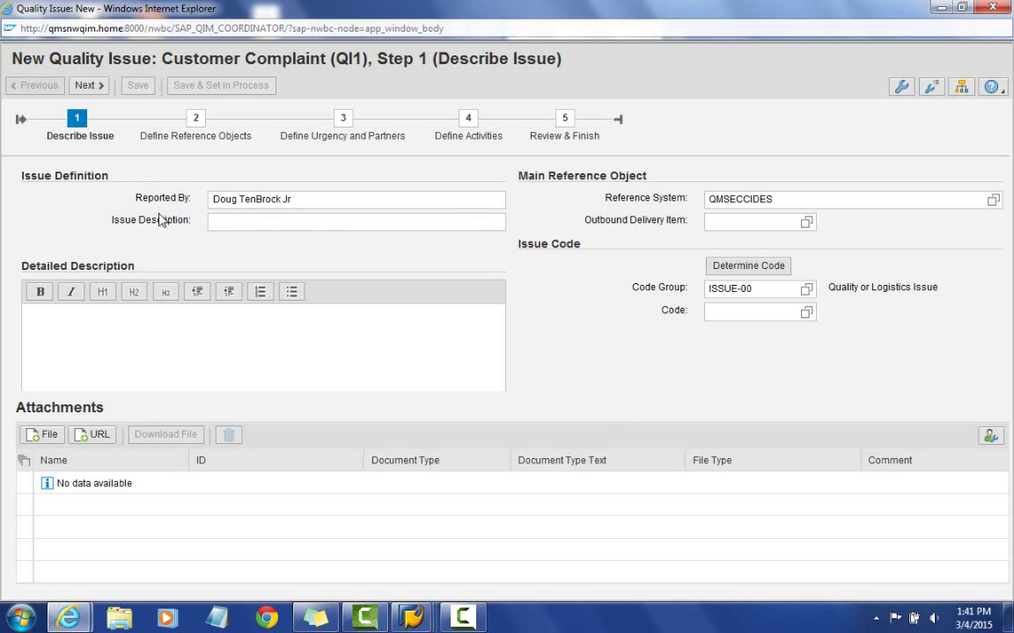
pyautogui.rightClick(316, 202)
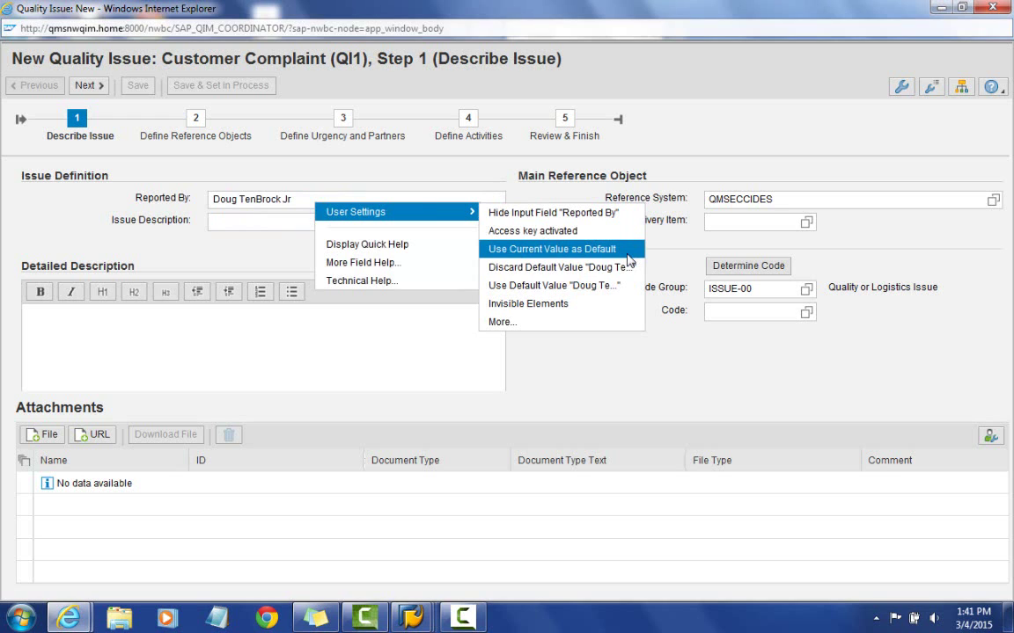
pyautogui.click(636, 371)
# Enter "TV is broken" as the issue description and "Here additional information" as the detailed description
pyautogui.click(283, 222)
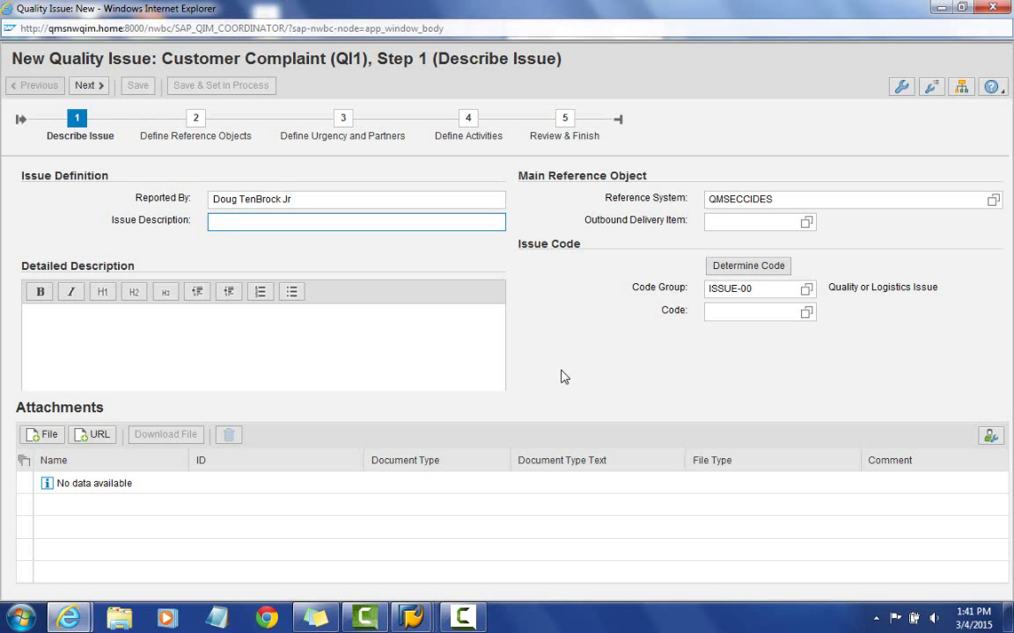
pyautogui.write('TV is broken')
pyautogui.click(308, 324)
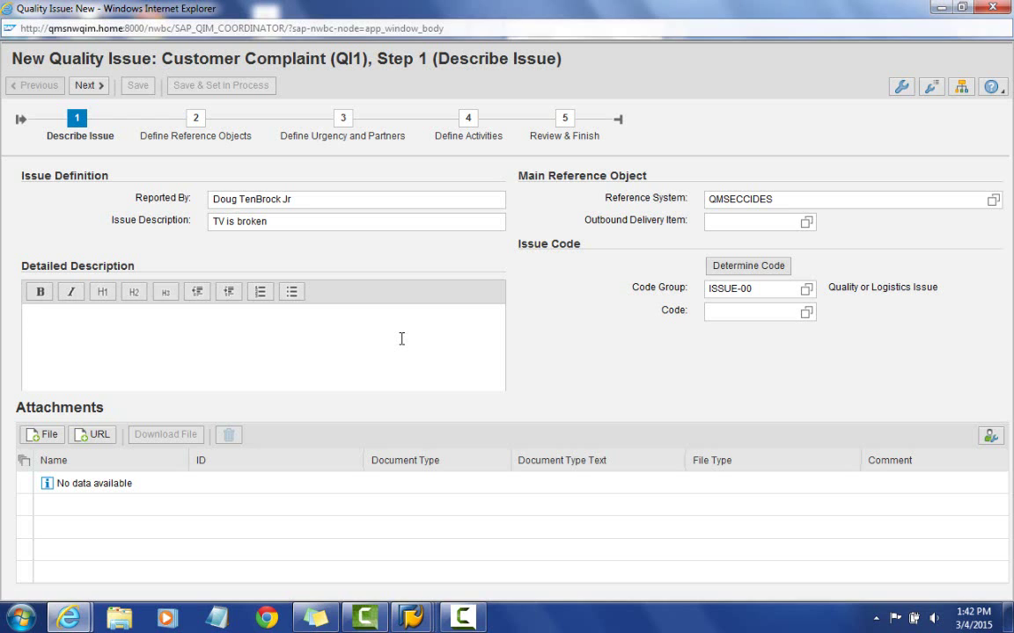
pyautogui.write('Here additional infor')
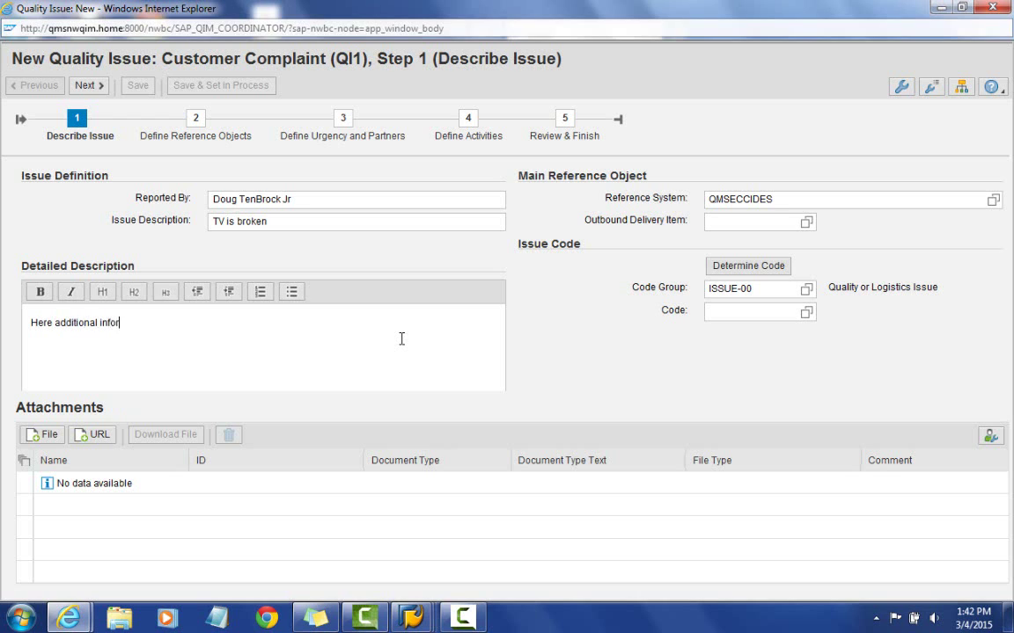
pyautogui.write('mation')
# Search the outbound delivery items for material M-05 and assign the first M-05 item as the main reference object
pyautogui.click(806, 225)
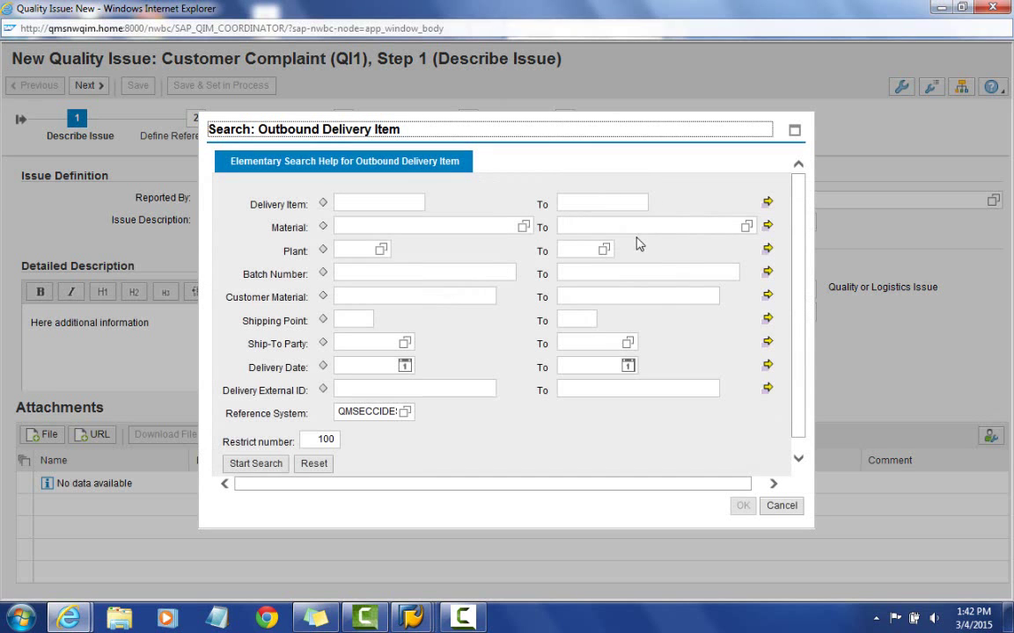
pyautogui.click(362, 227)
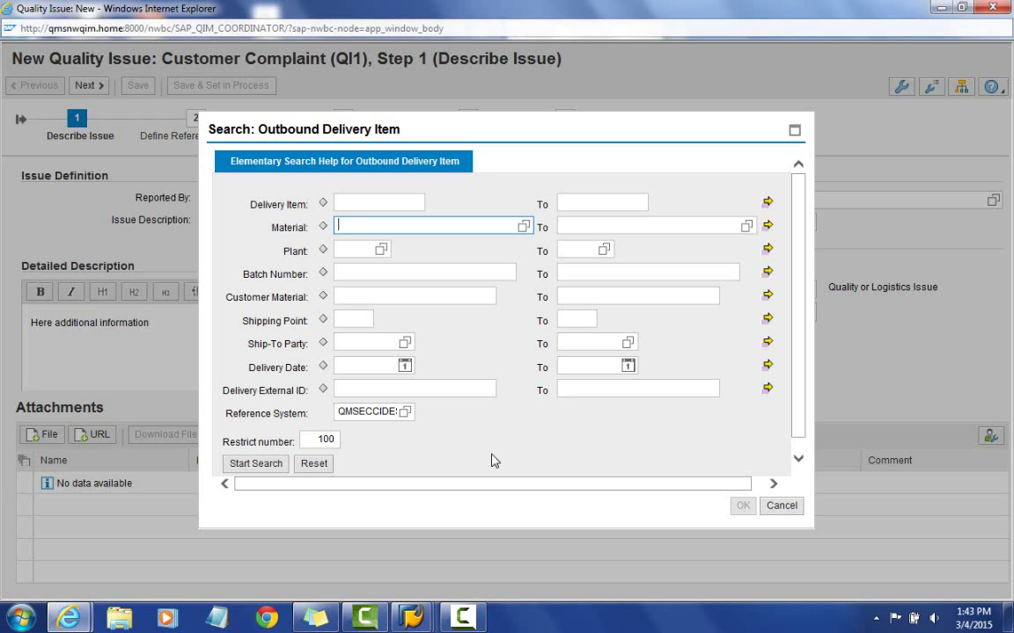
pyautogui.write('M-05')
pyautogui.click(254, 467)
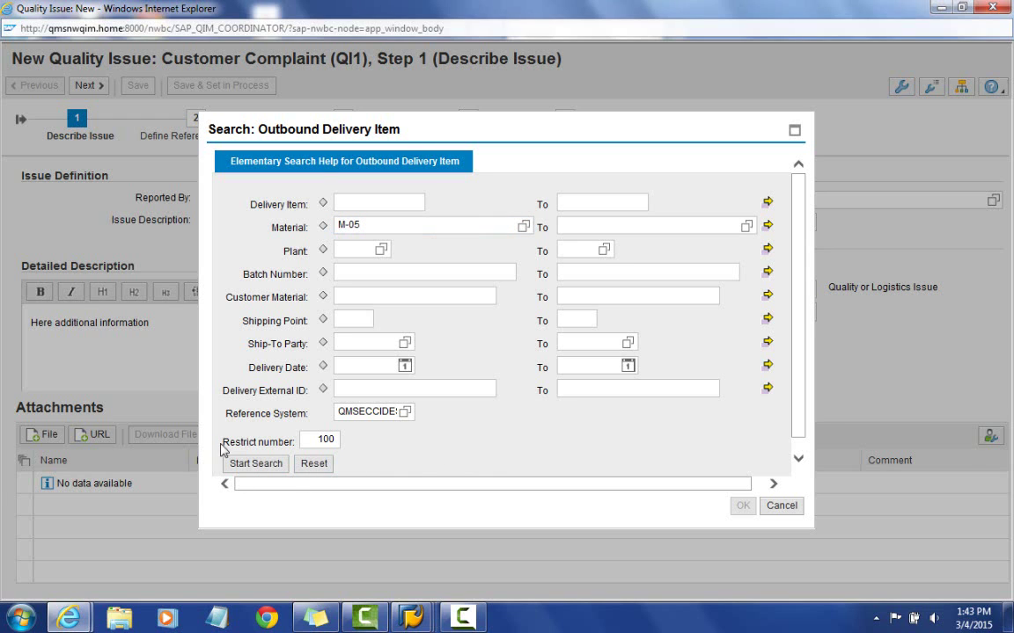
pyautogui.click(255, 463)
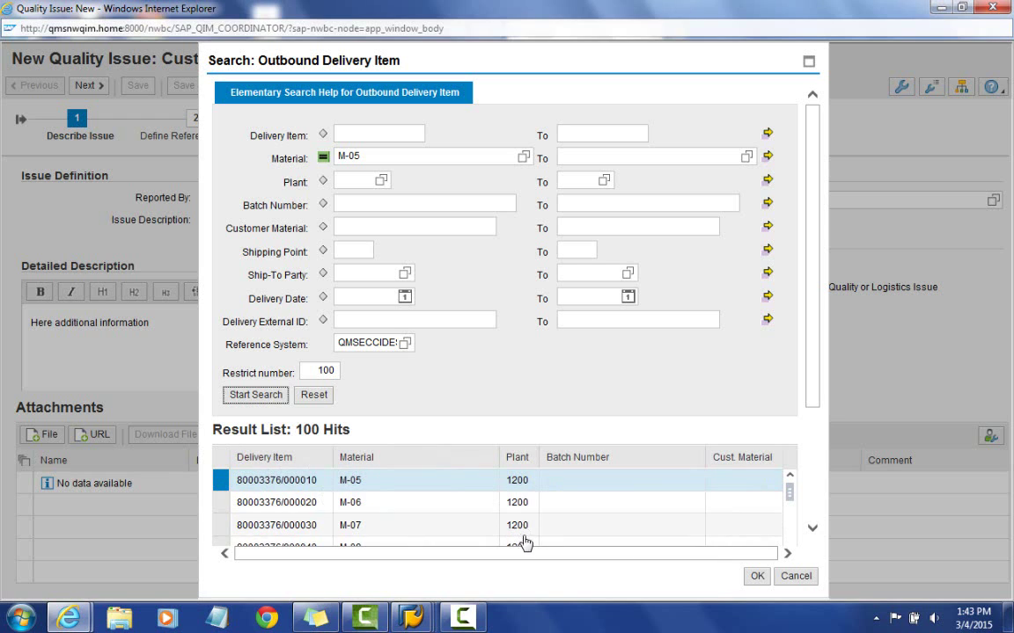
pyautogui.click(756, 577)
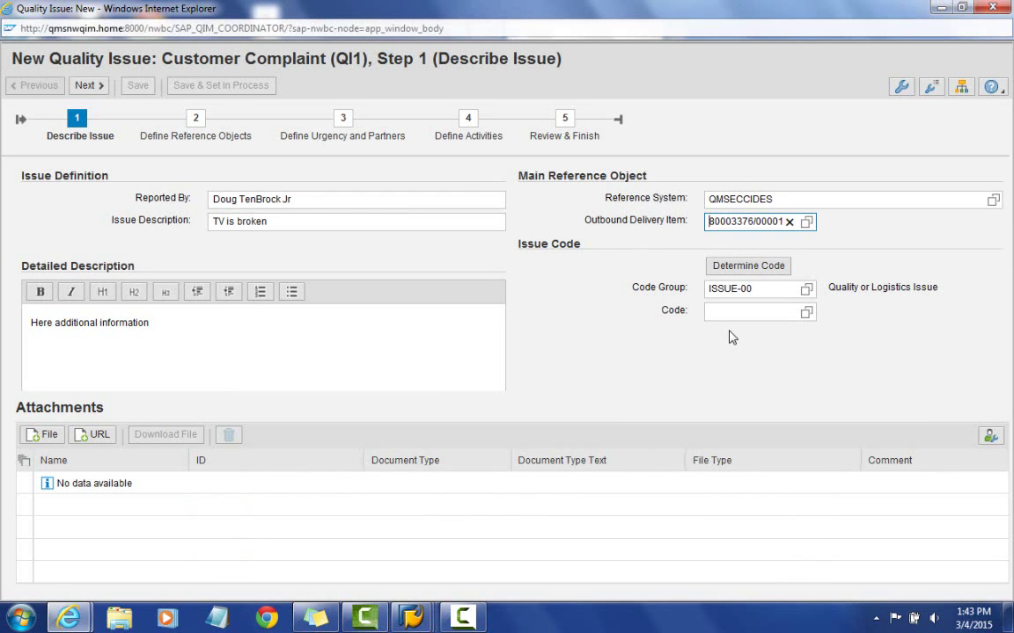
# Set the issue code to QUALITY from code group ISSUE-00
pyautogui.click(799, 315)
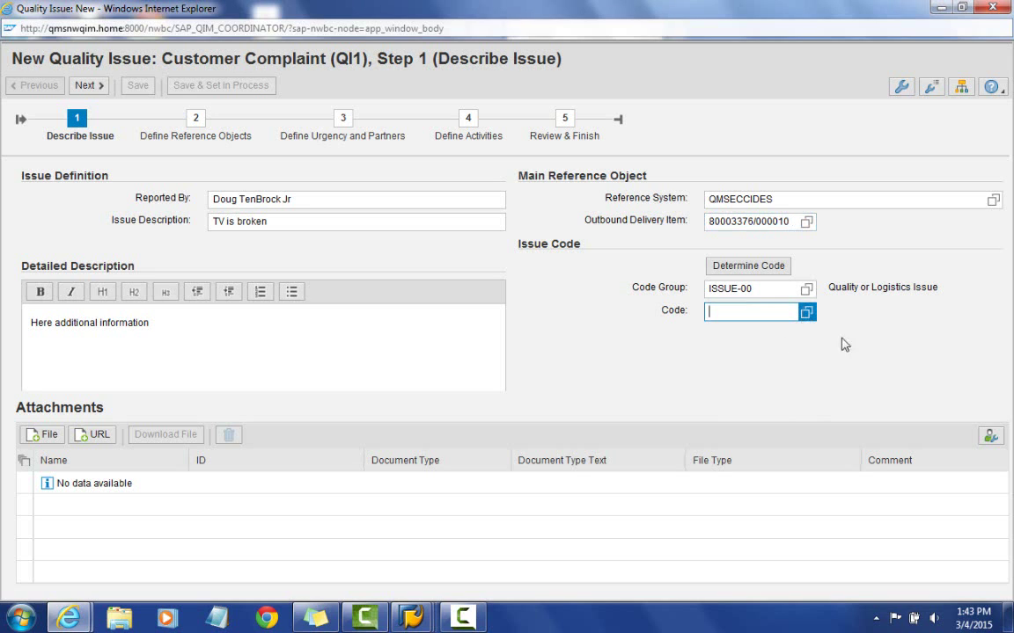
pyautogui.press('F4')
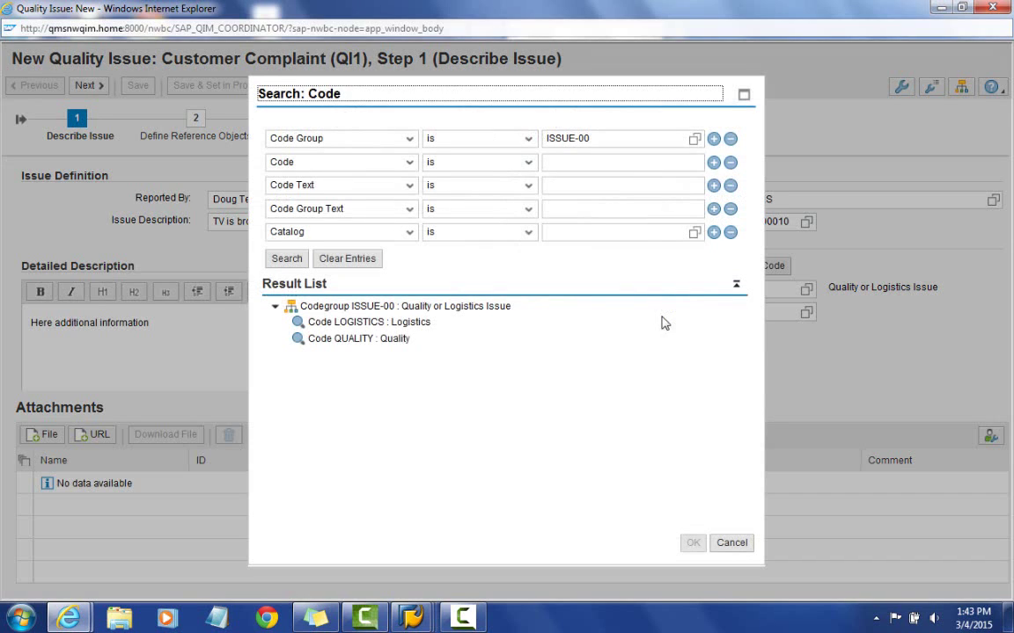
pyautogui.click(393, 341)
pyautogui.press('Return')
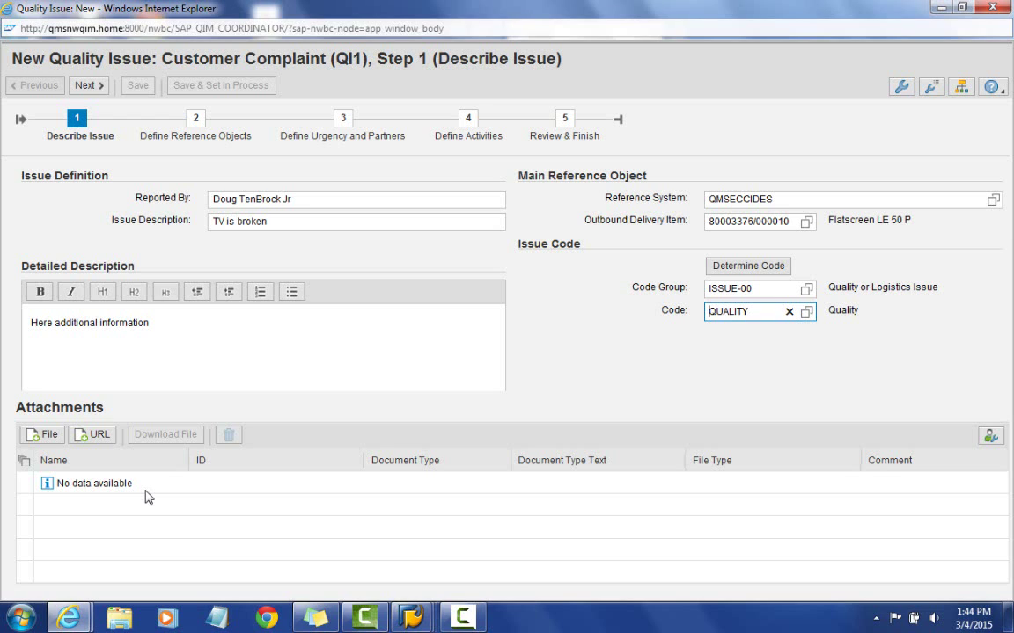
# Attach "cracked-screen on delivery.jpg" from the desktop folder TV Pics to the issue under the name "TV Attachment 1"
pyautogui.click(44, 436)
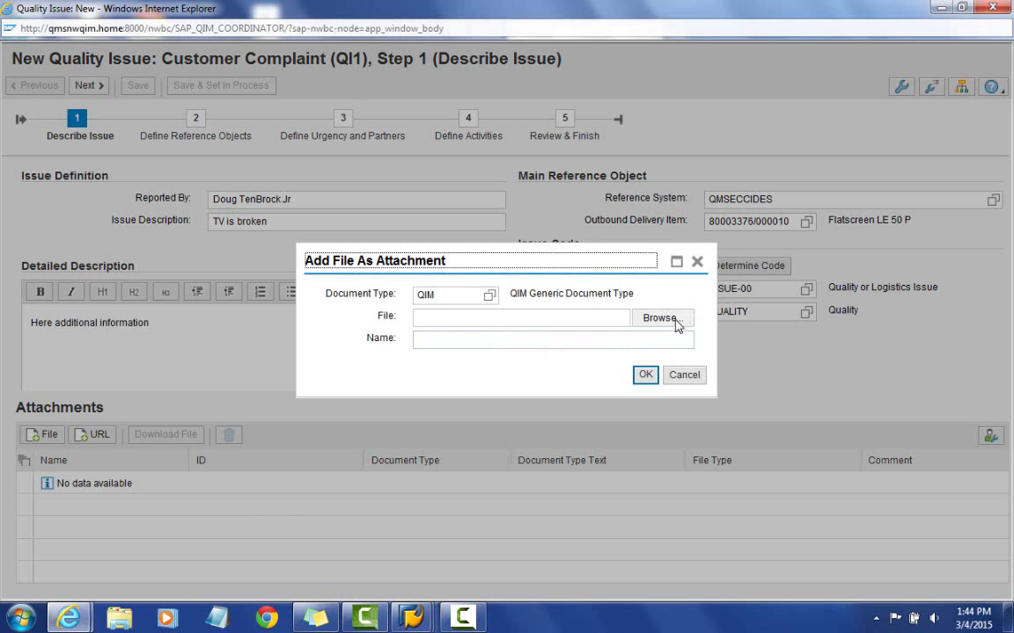
pyautogui.click(667, 319)
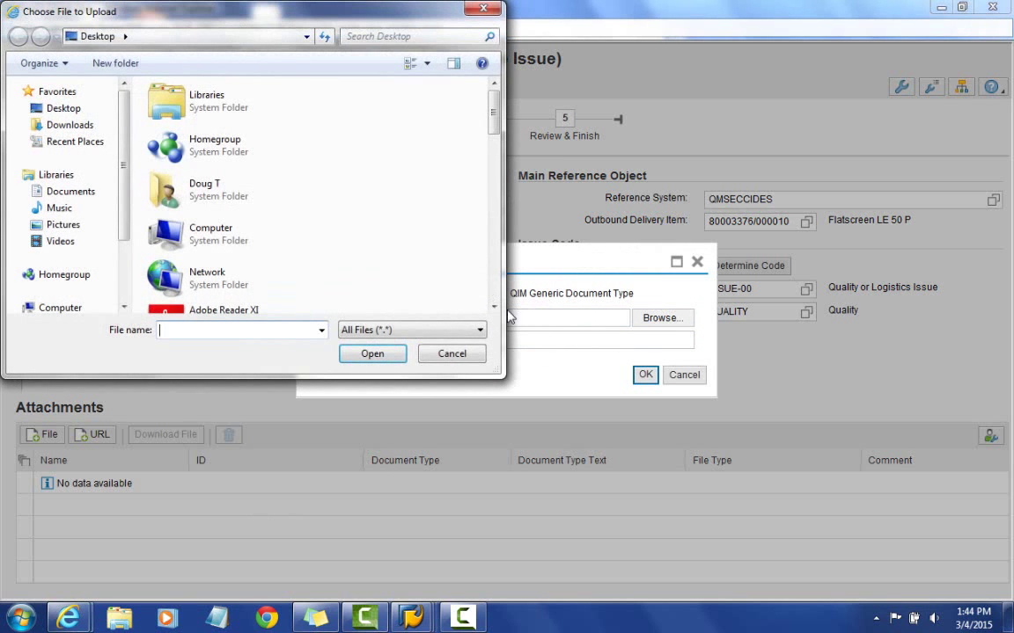
pyautogui.click(63, 107)
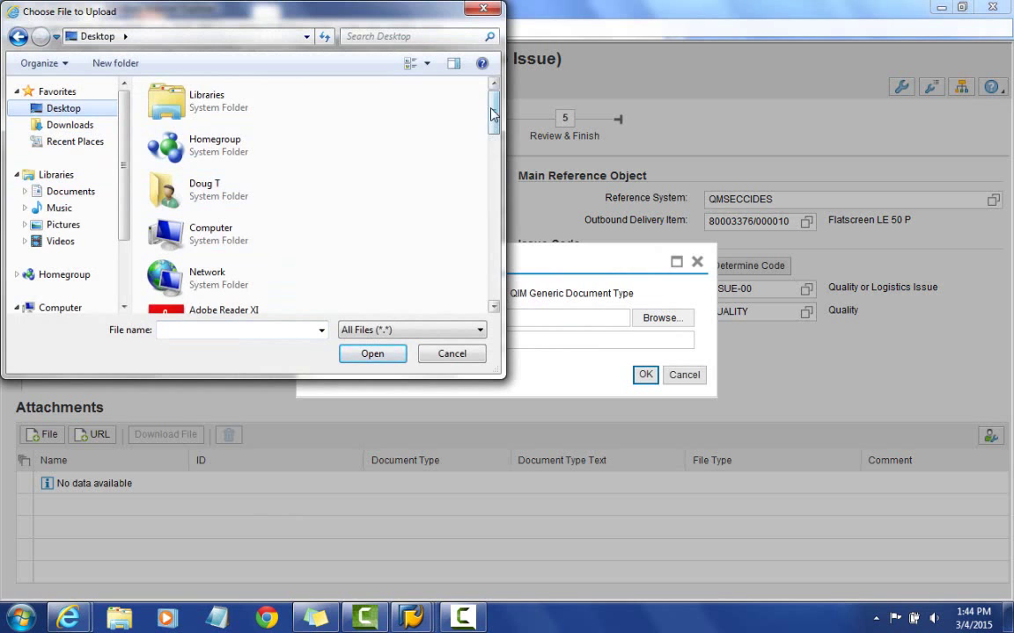
pyautogui.moveTo(494, 128); pyautogui.dragTo(494, 280)
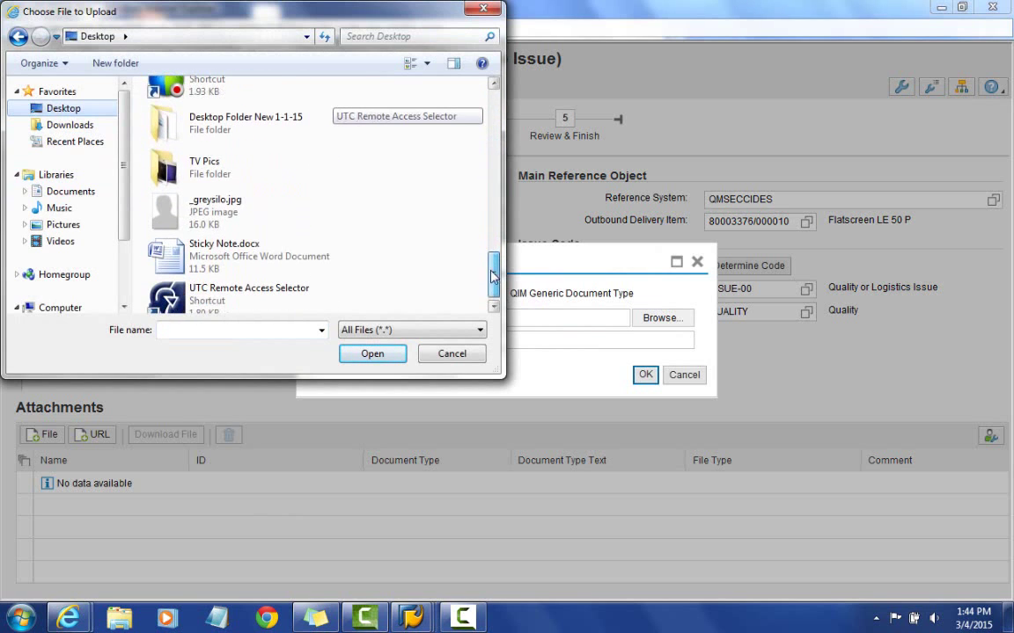
pyautogui.doubleClick(227, 177)
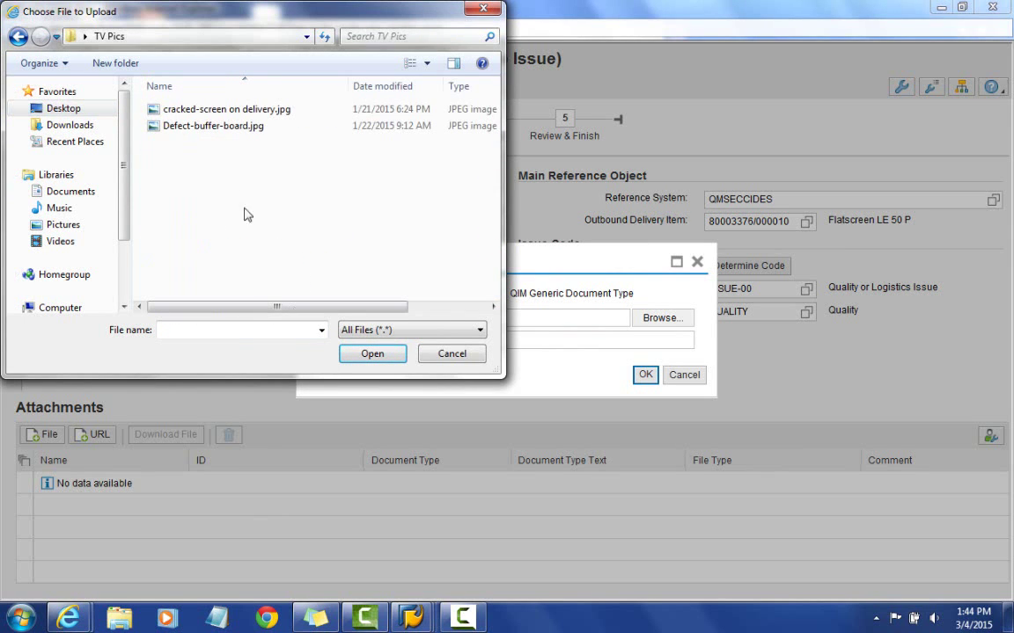
pyautogui.click(246, 116)
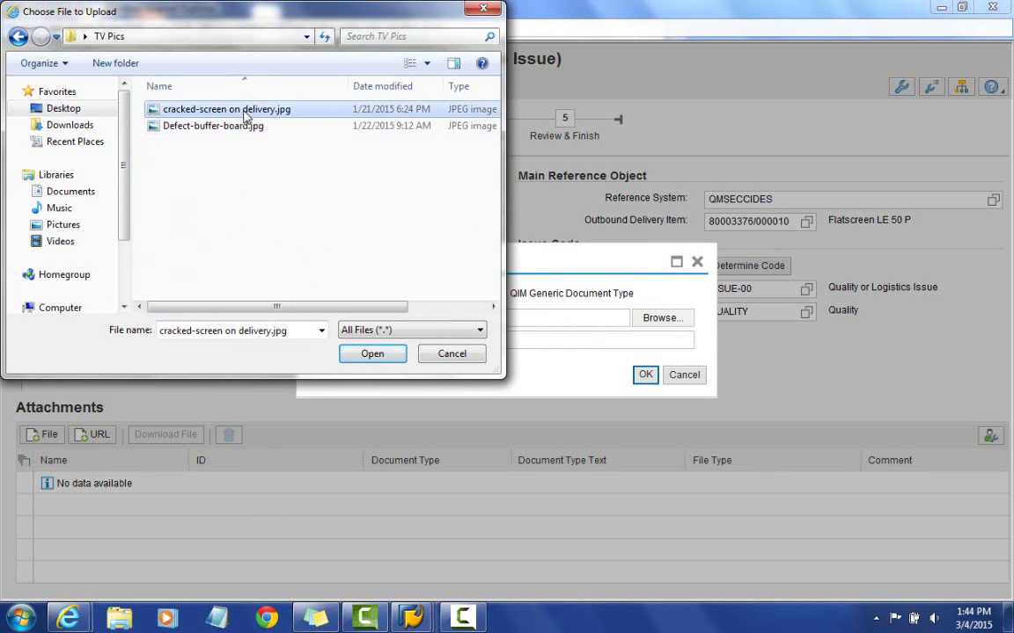
pyautogui.click(362, 356)
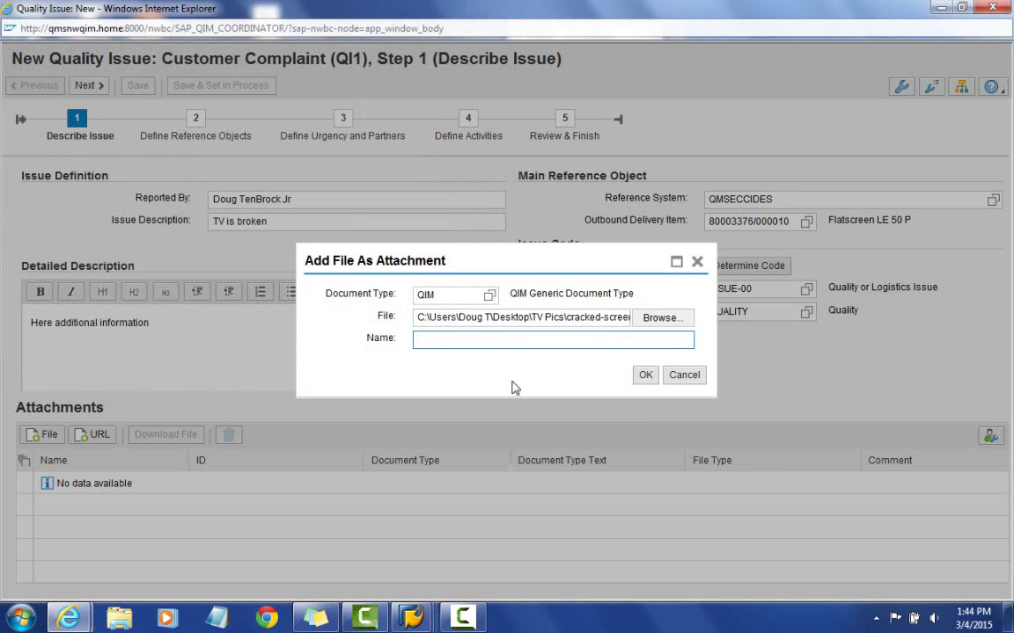
pyautogui.write('TV Attachment 1')
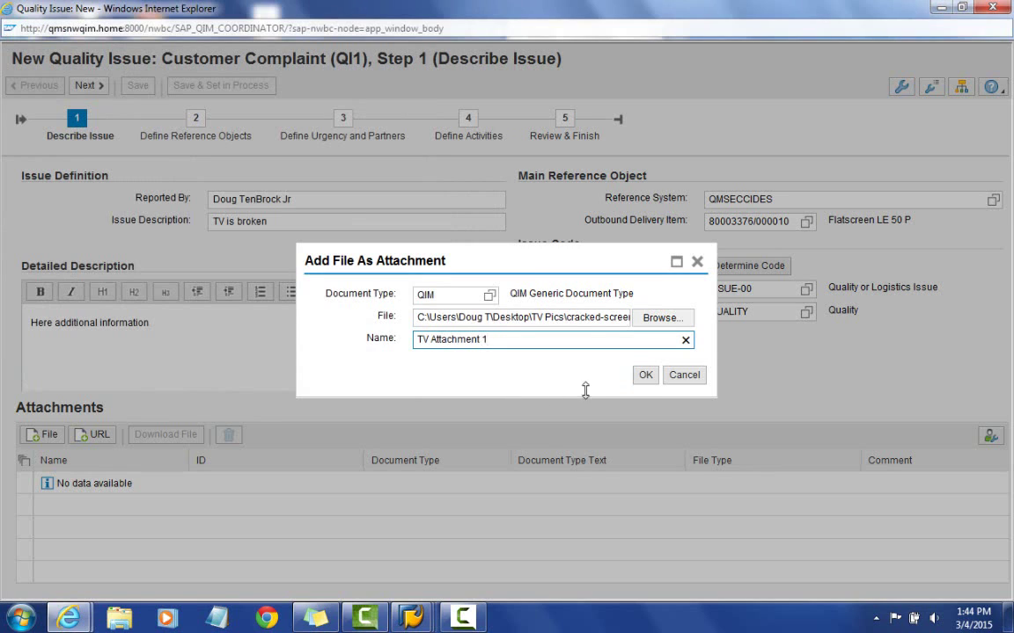
pyautogui.click(644, 375)
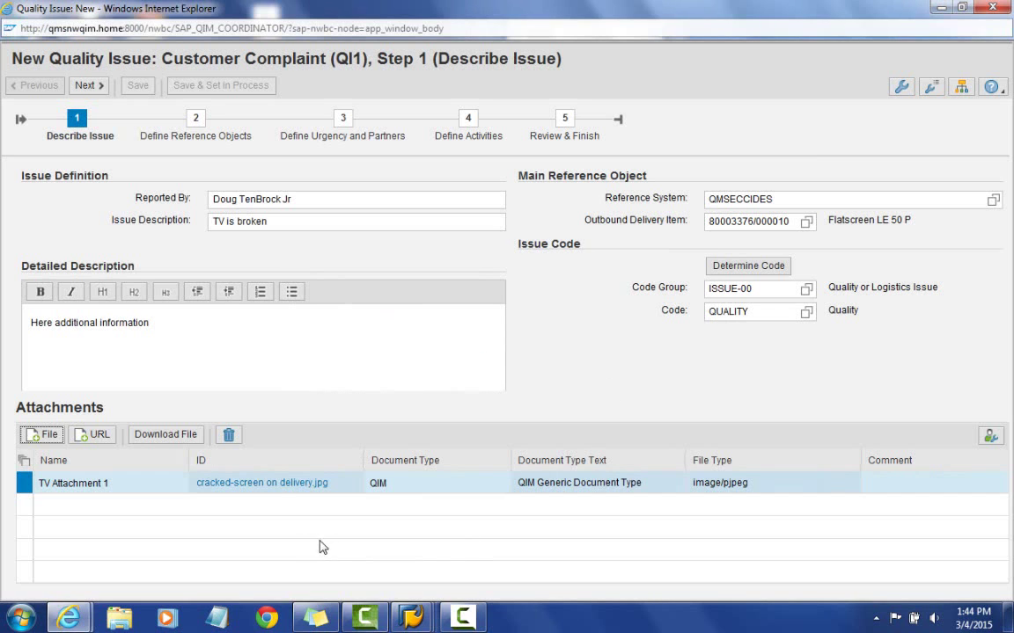
# View the attached cracked-screen picture in the browser and in the photo viewer, closing both windows again
pyautogui.click(264, 483)
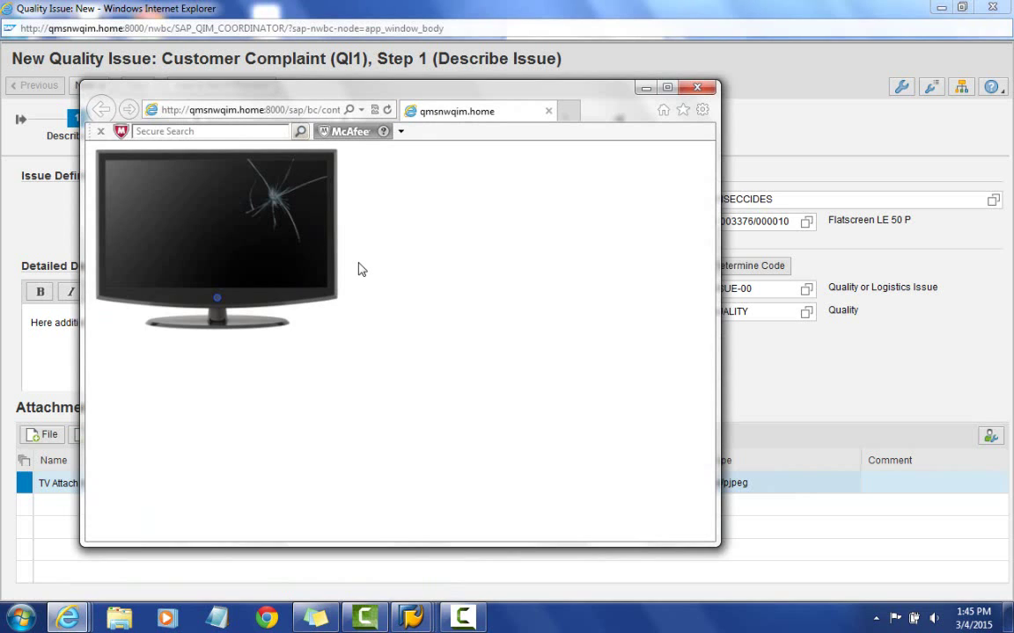
pyautogui.click(697, 88)
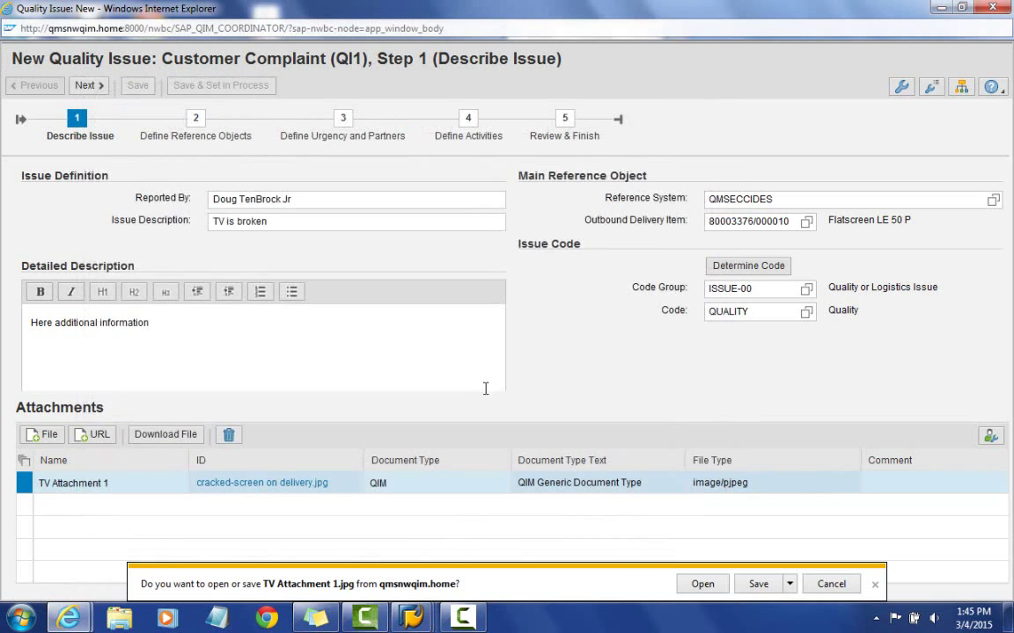
pyautogui.click(694, 585)
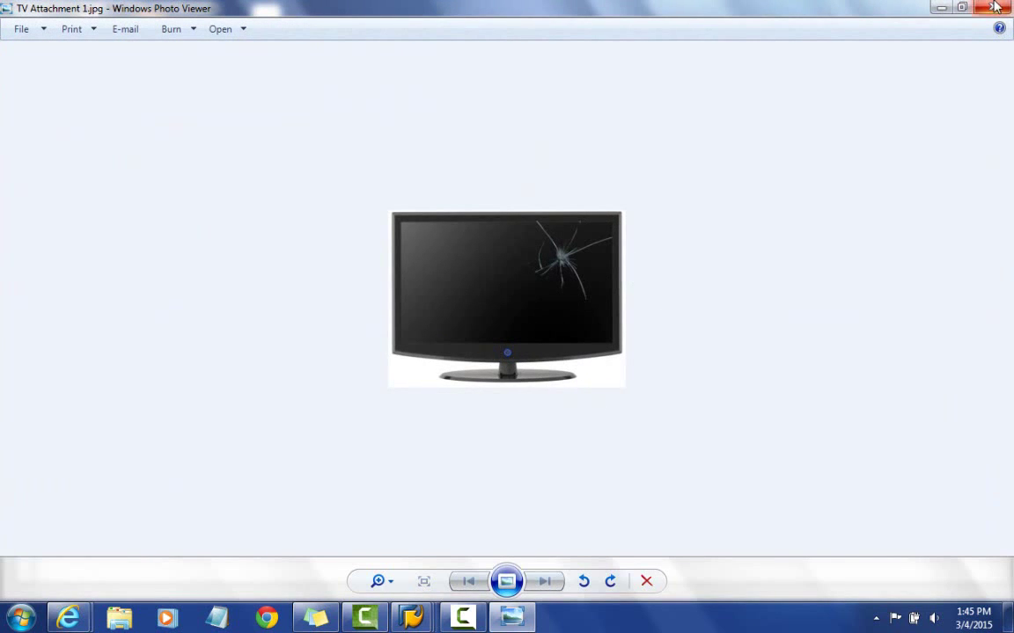
pyautogui.hotkey('alt', 'F4')
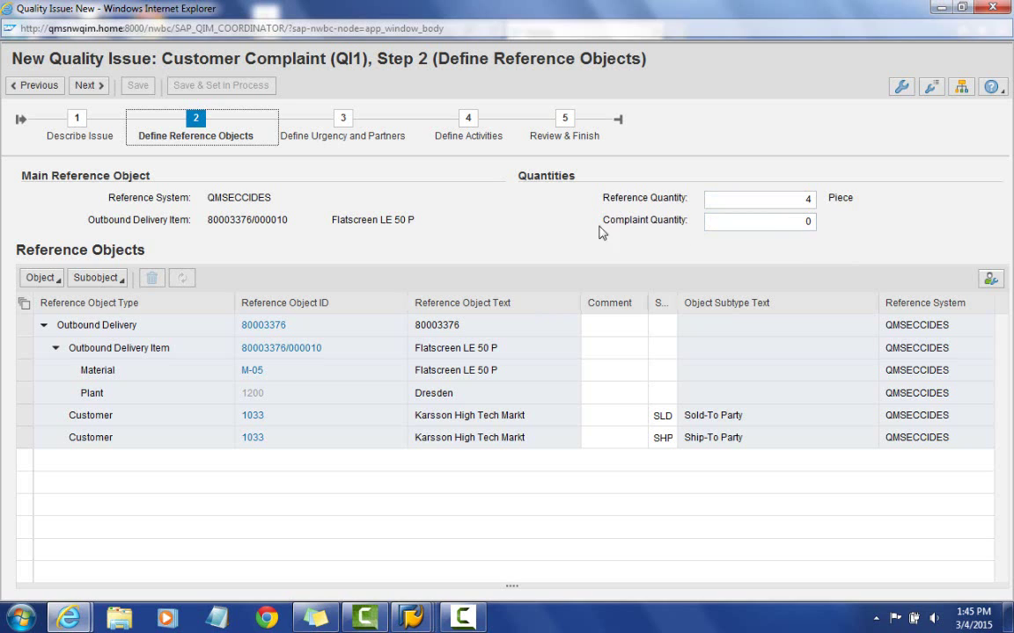
# Set the complaint quantity to 1 in the reference objects definition
pyautogui.click(767, 222)
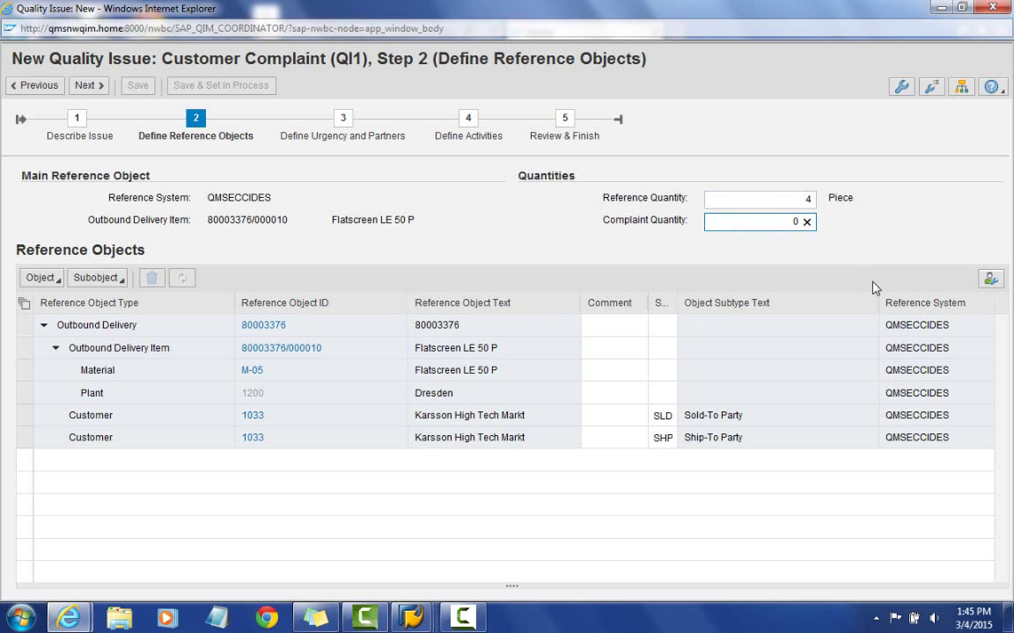
pyautogui.write('1')
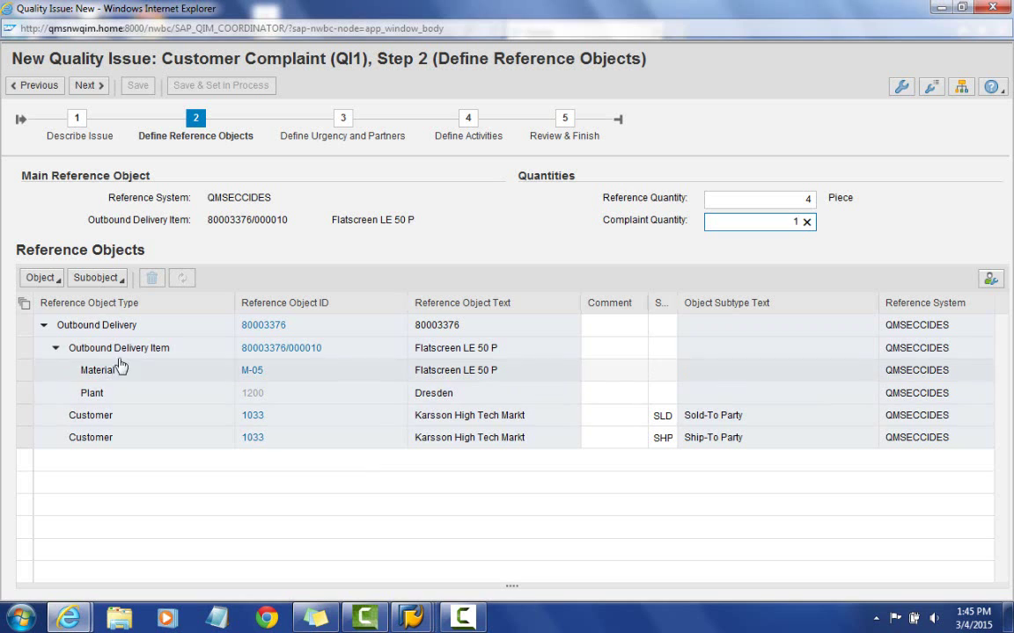
# Examine which object and subobject types can be added for the outbound delivery item in the reference objects table
pyautogui.click(27, 349)
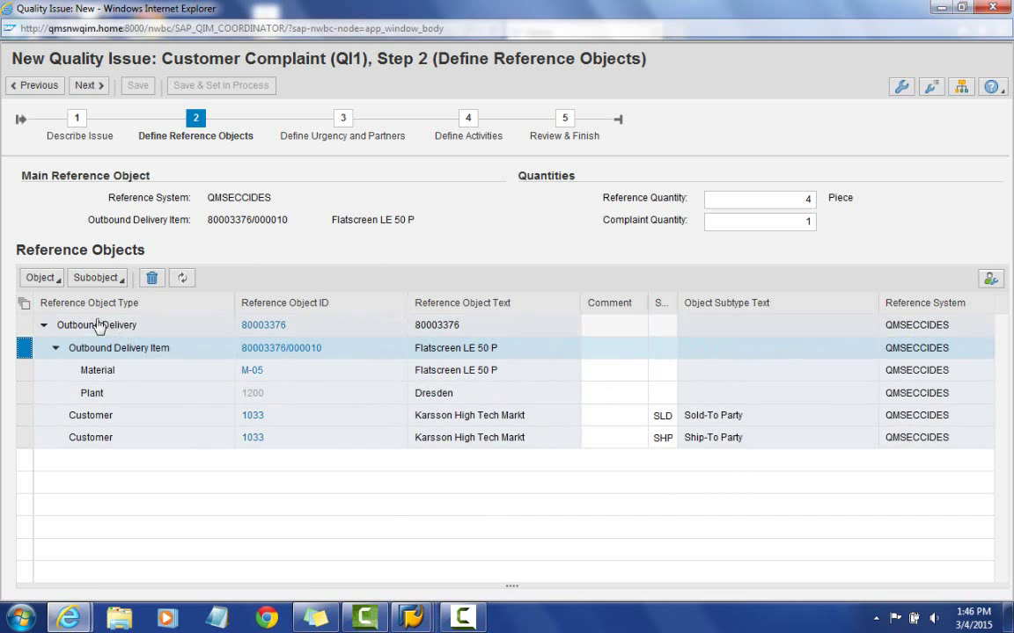
pyautogui.click(59, 281)
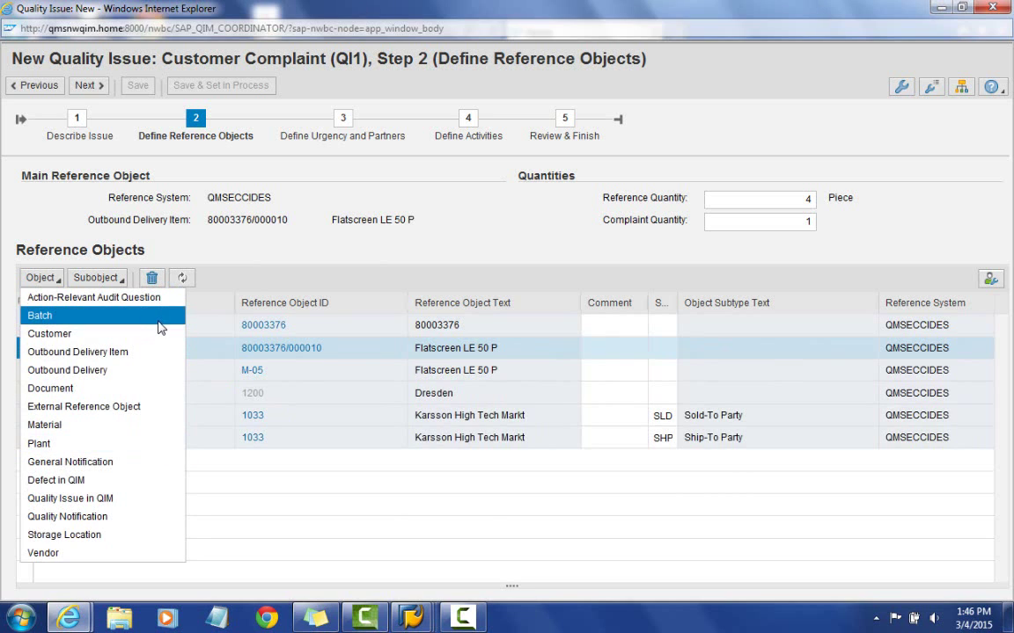
pyautogui.click(409, 261)
pyautogui.click(98, 278)
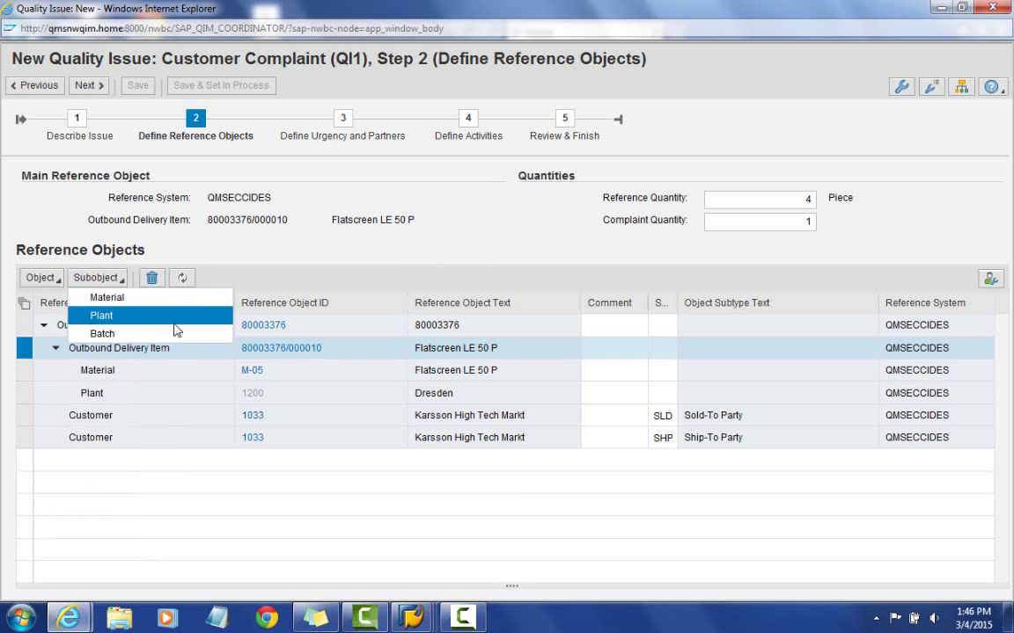
pyautogui.click(401, 234)
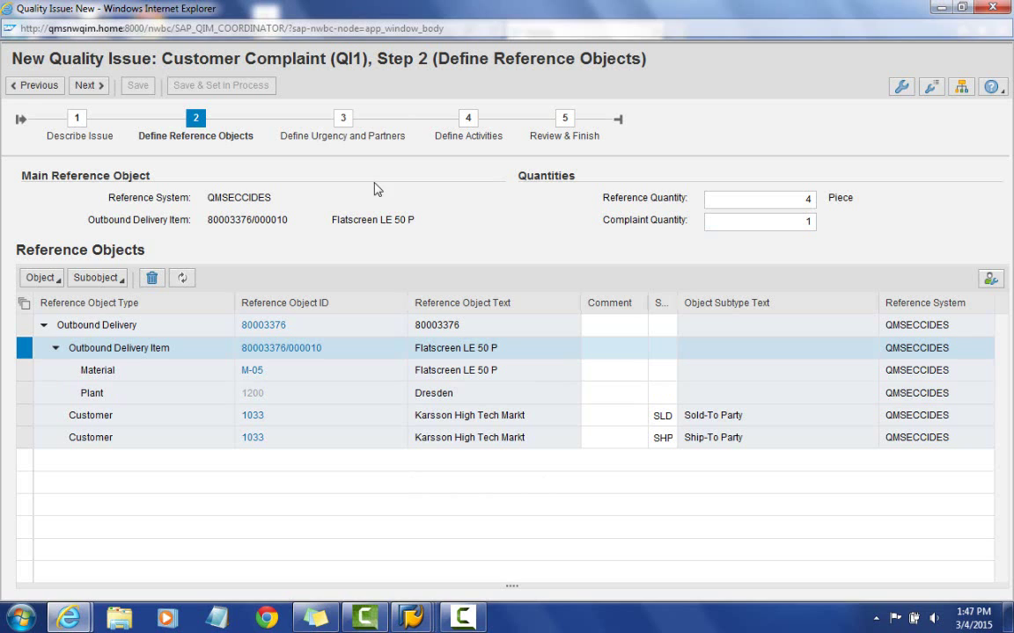
# In the Define Urgency and Partners step, set the priority to Urgent and the criticality to Not critical
pyautogui.click(342, 122)
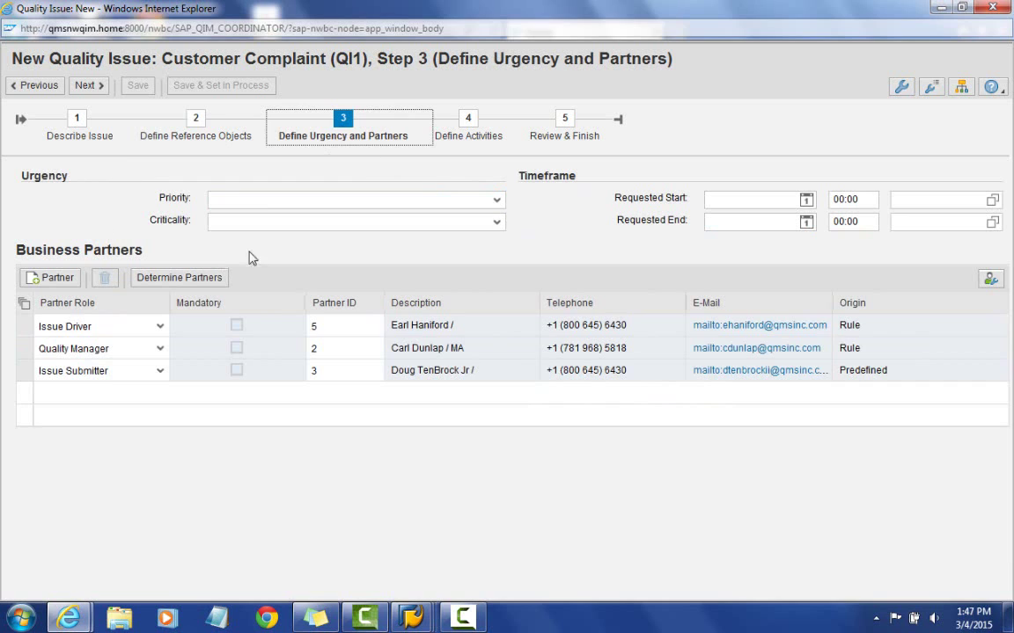
pyautogui.click(496, 200)
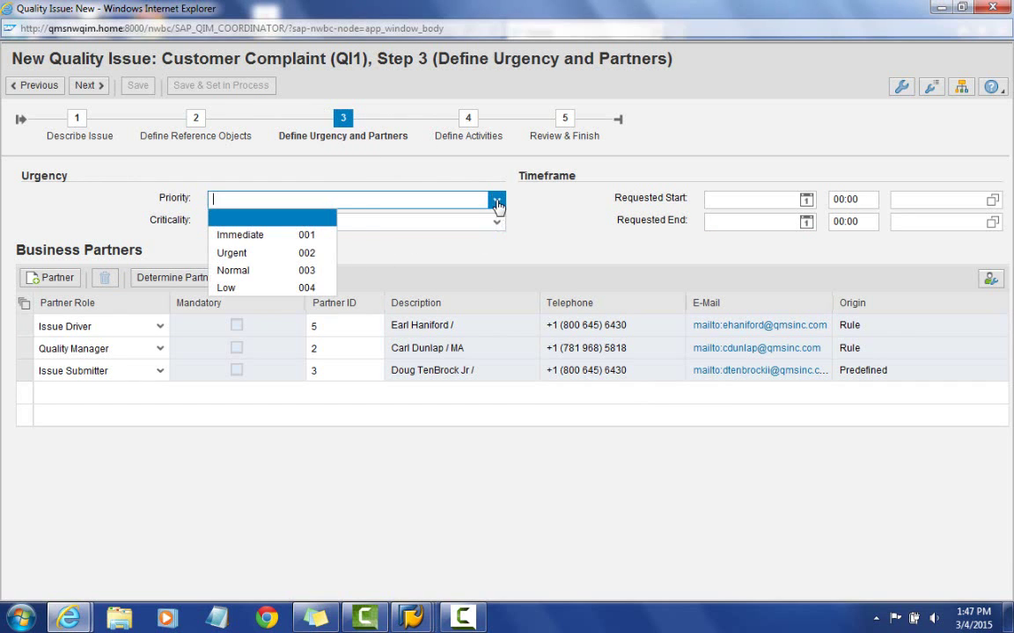
pyautogui.click(308, 253)
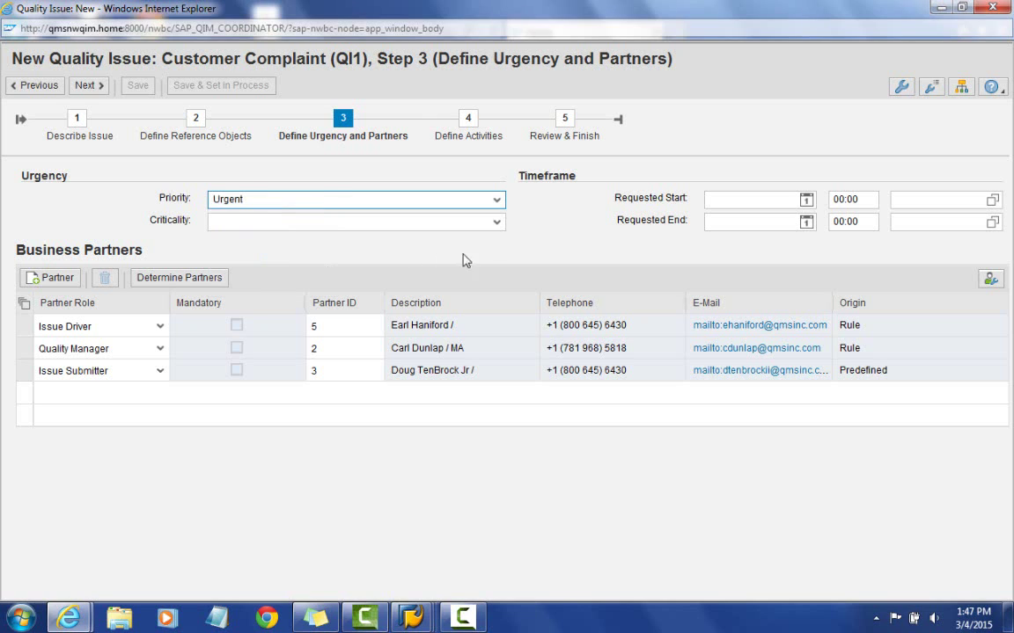
pyautogui.click(497, 223)
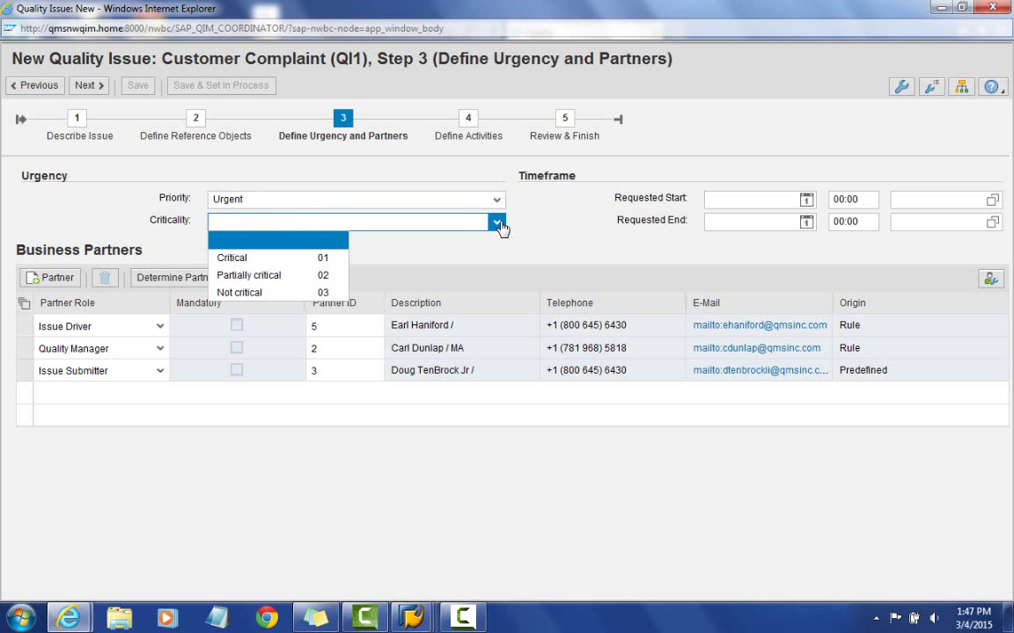
pyautogui.click(275, 296)
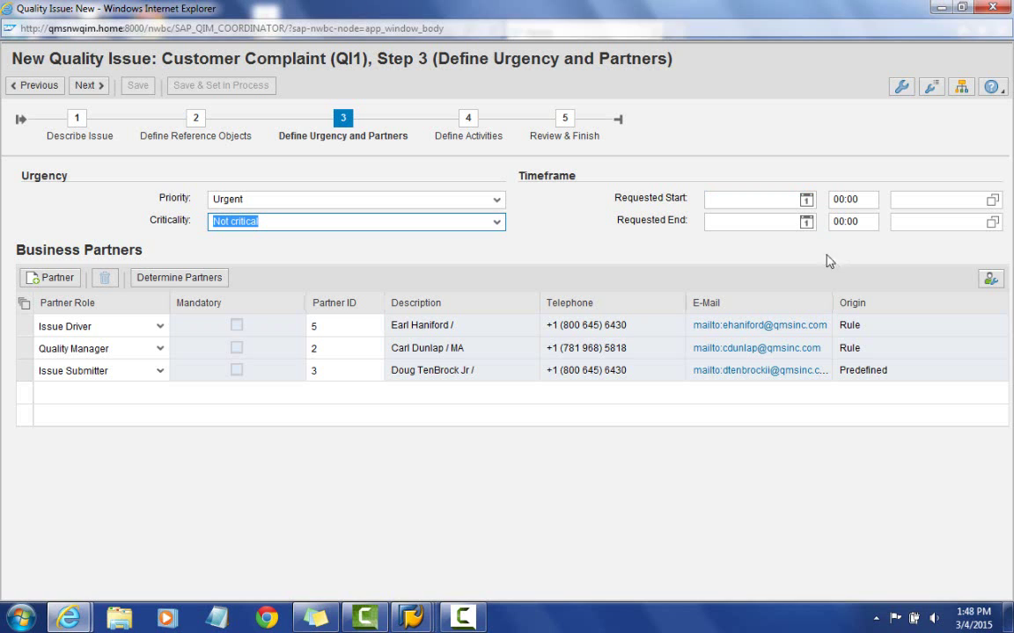
# Set the requested timeframe to start on 04.03.2015 and end on 07.03.2015
pyautogui.click(805, 201)
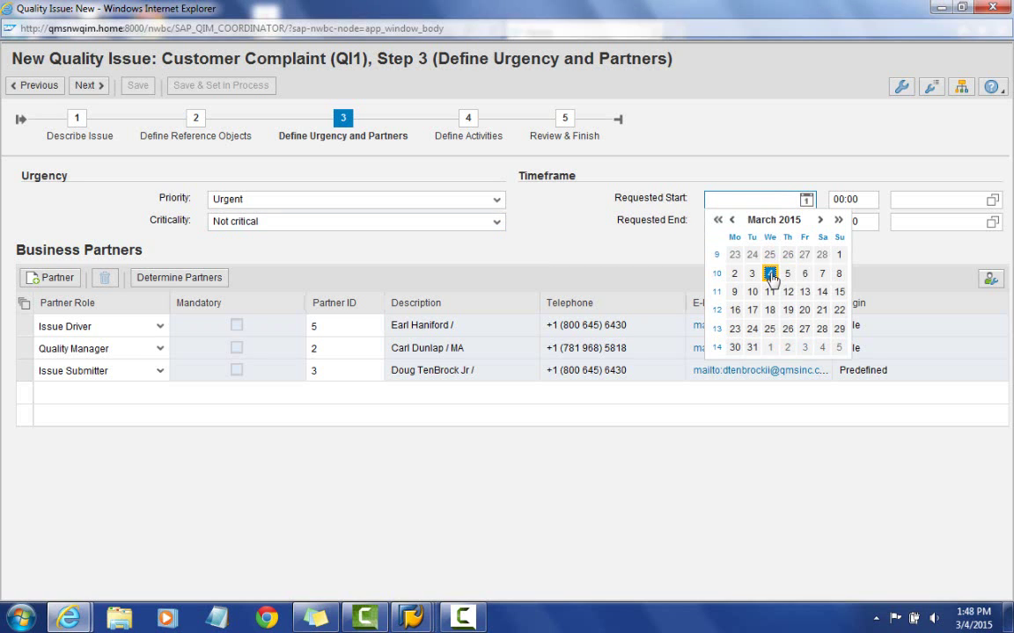
pyautogui.click(770, 275)
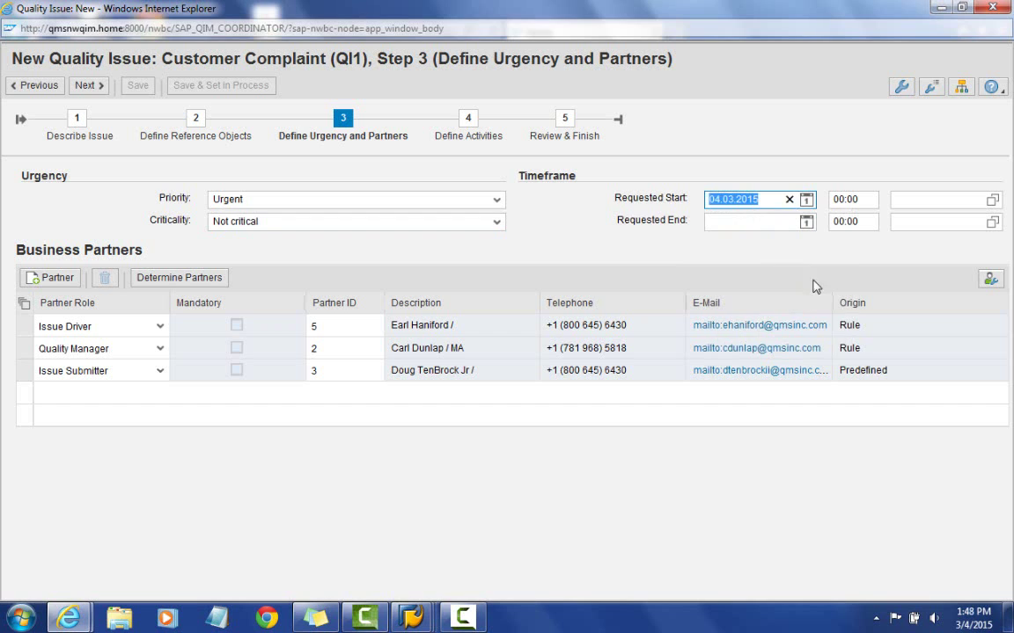
pyautogui.click(805, 222)
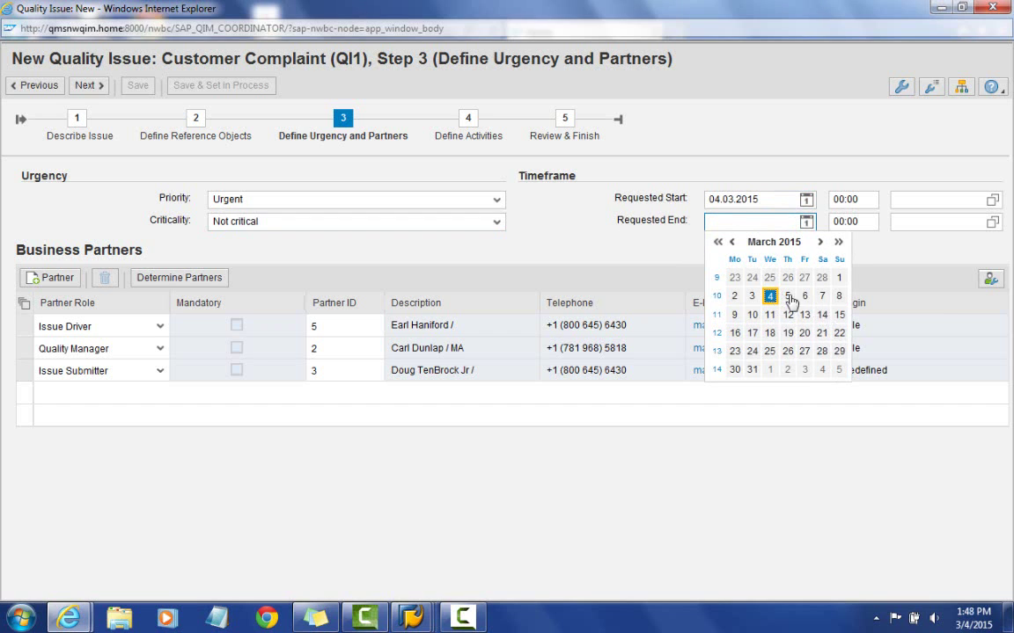
pyautogui.click(823, 298)
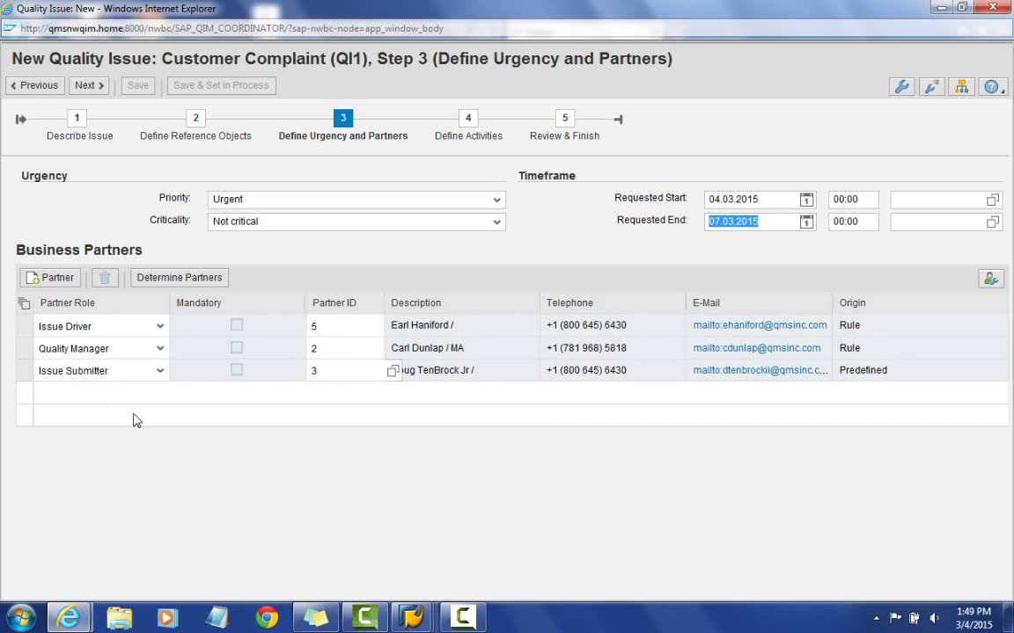
# Add a business partner with the role Interested Party, picking the person from an unfiltered partner ID search
pyautogui.click(164, 398)
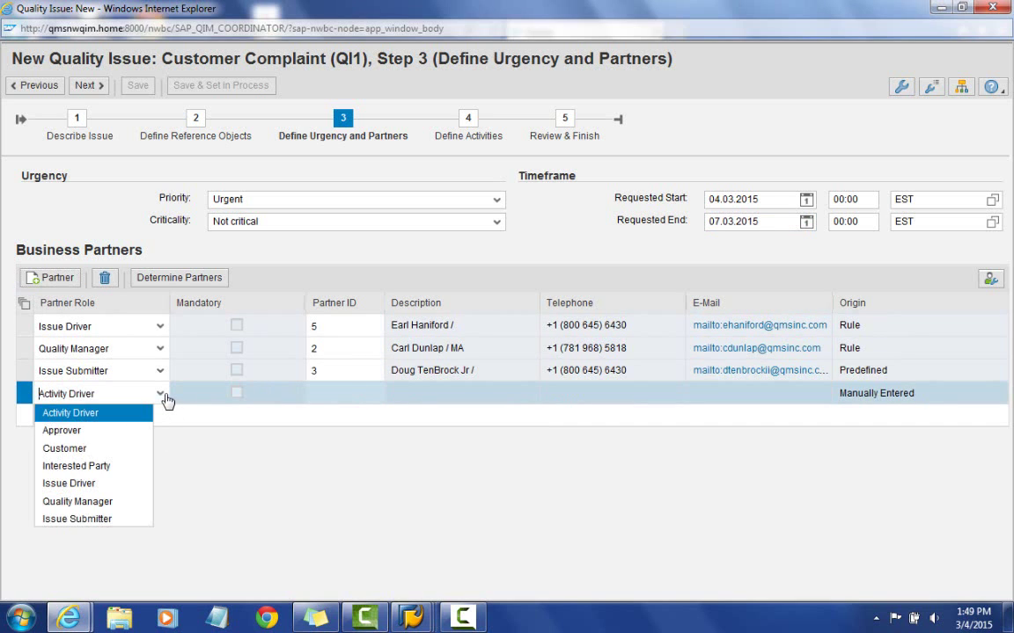
pyautogui.click(111, 474)
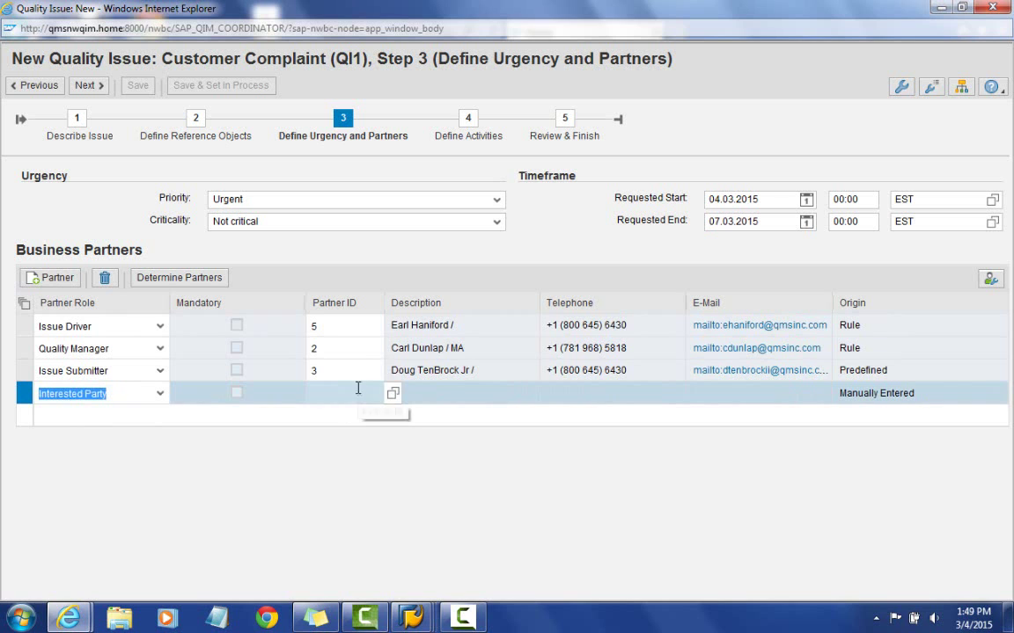
pyautogui.click(393, 394)
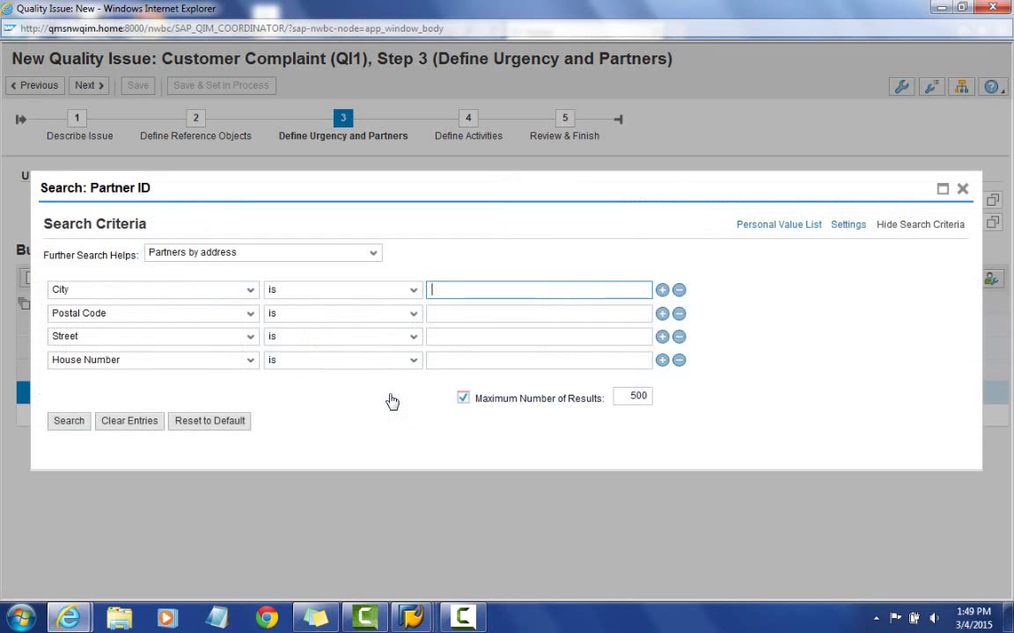
pyautogui.click(58, 422)
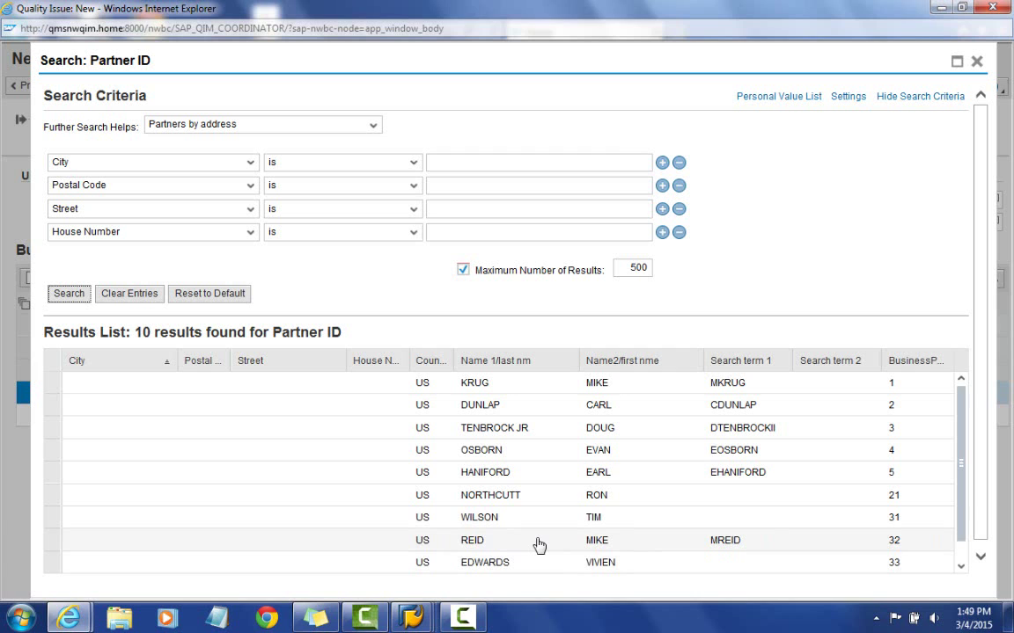
pyautogui.click(478, 519)
pyautogui.doubleClick(478, 521)
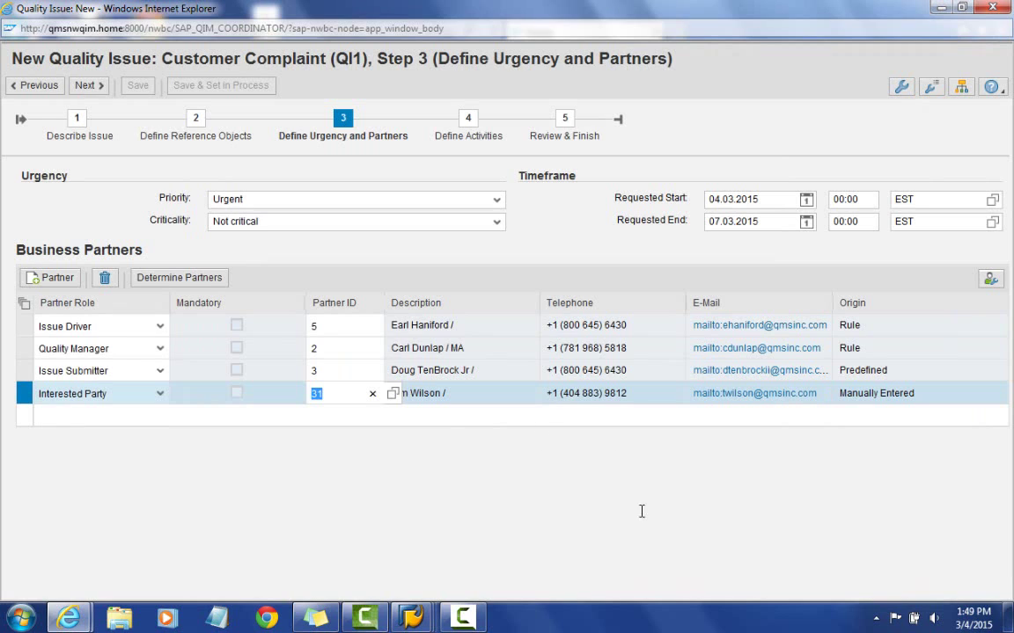
# In the Define Activities step, answer the "Quality or Logistics Issue?" activity with code QUALITY and set its status to Completed
pyautogui.click(468, 121)
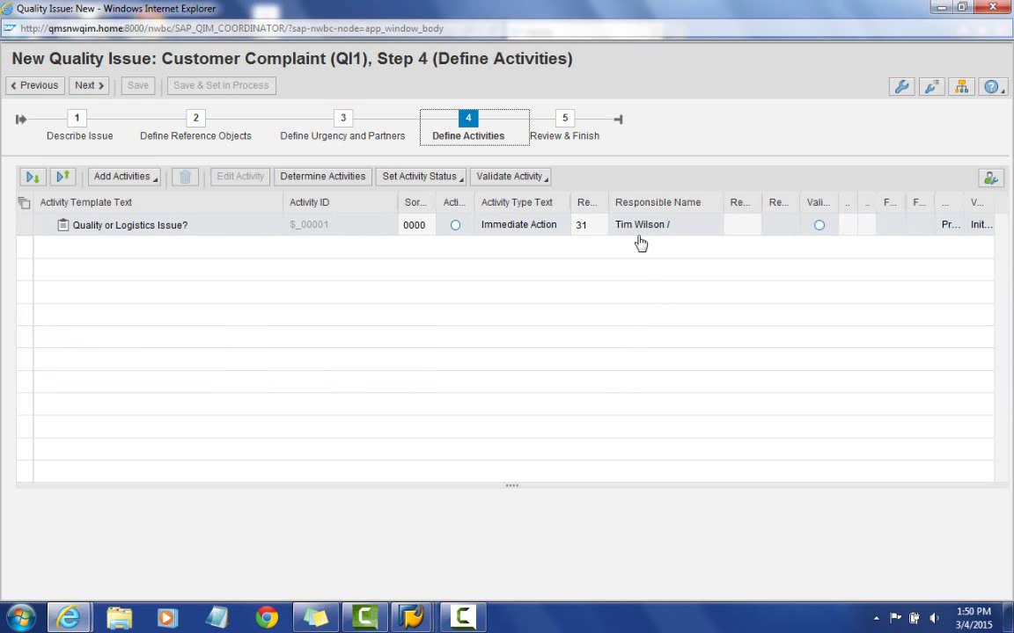
pyautogui.click(25, 225)
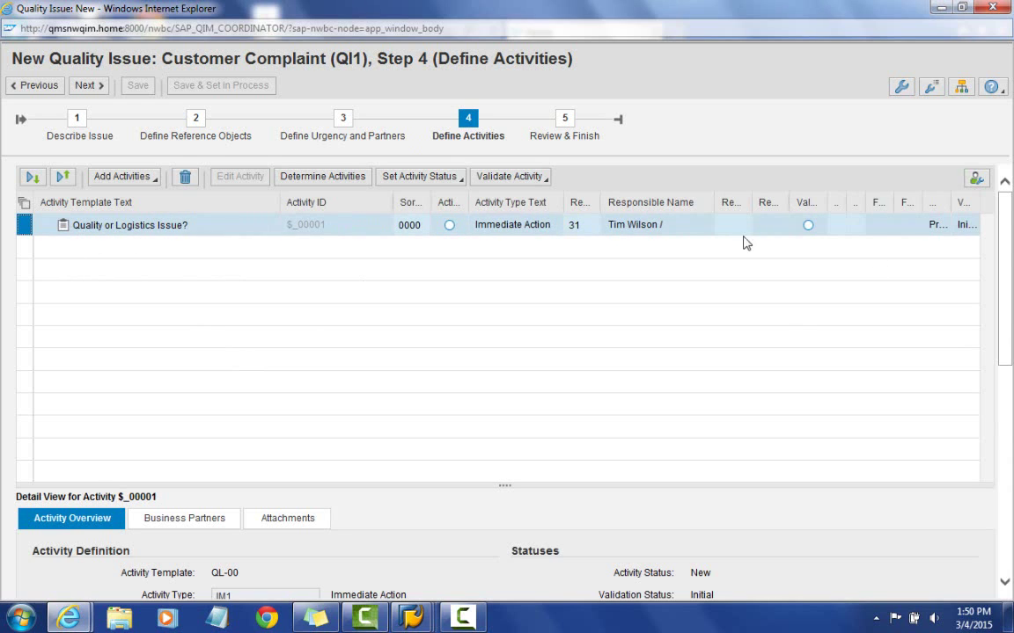
pyautogui.moveTo(740, 226)
pyautogui.click(759, 227)
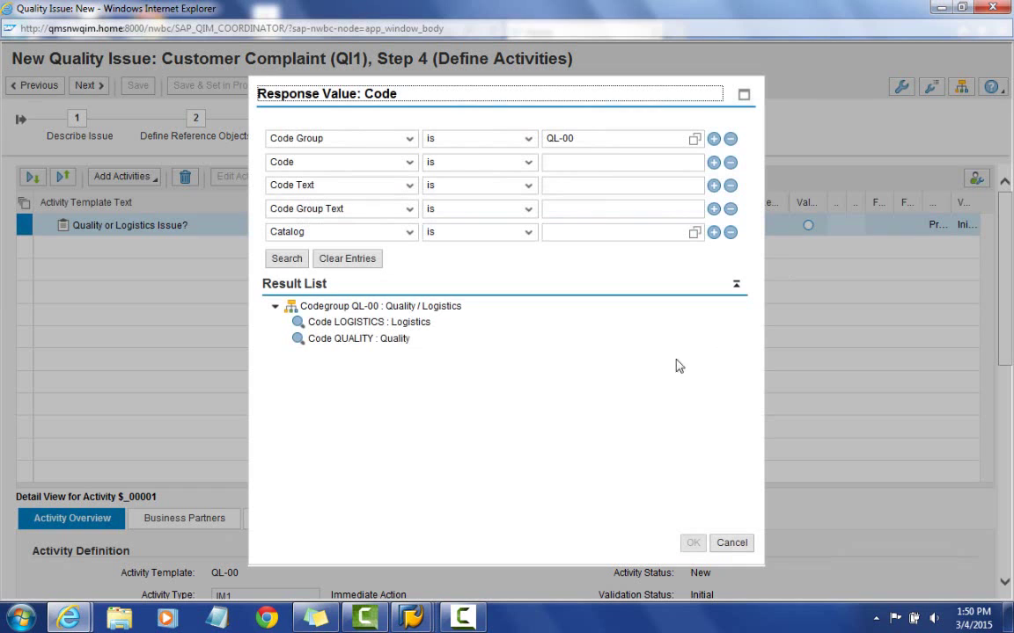
pyautogui.click(394, 339)
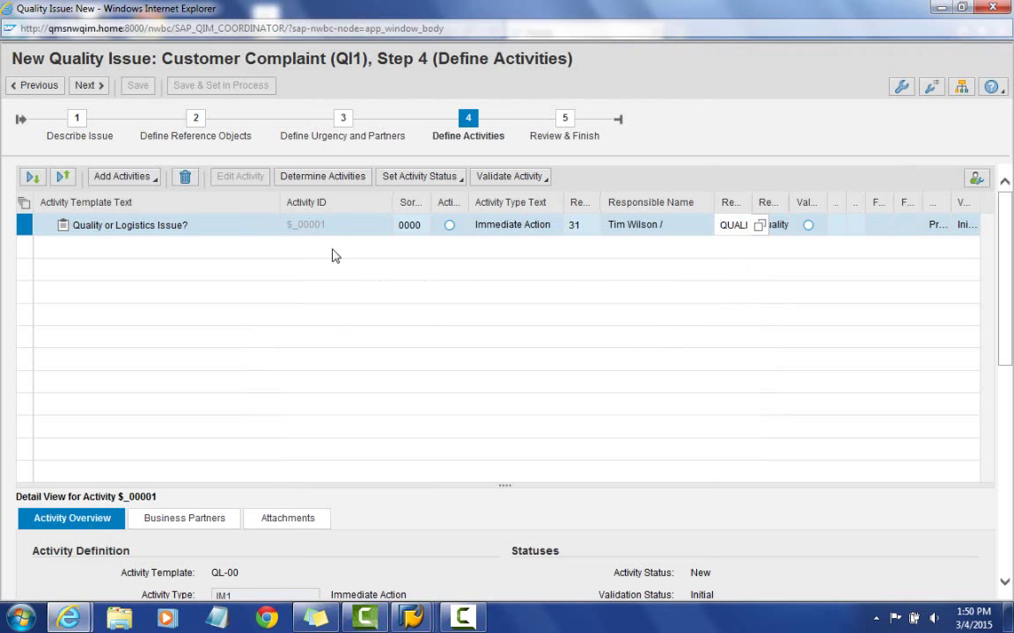
pyautogui.click(457, 181)
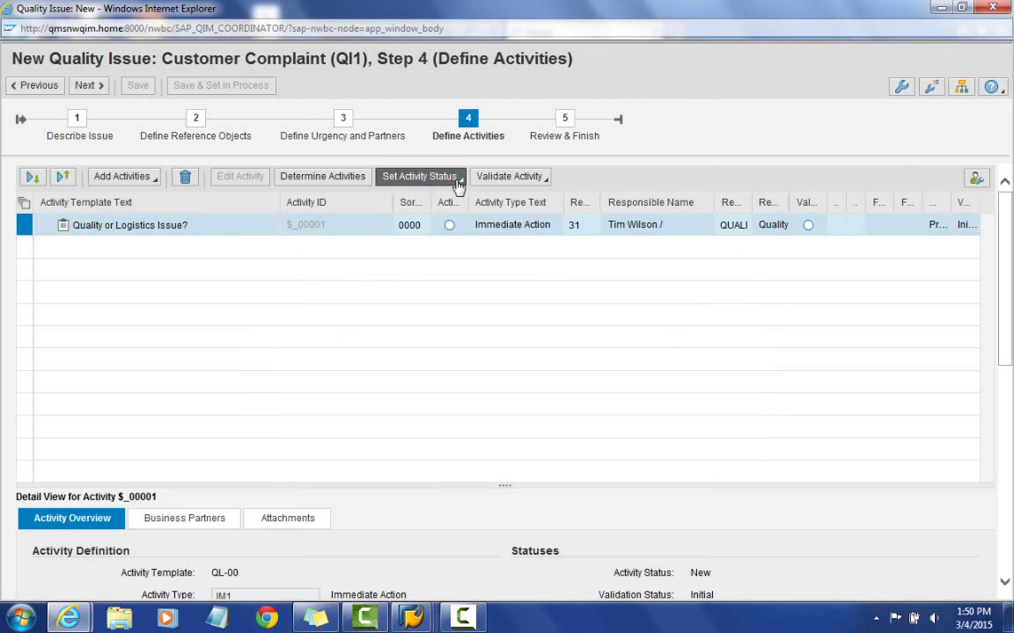
pyautogui.click(313, 388)
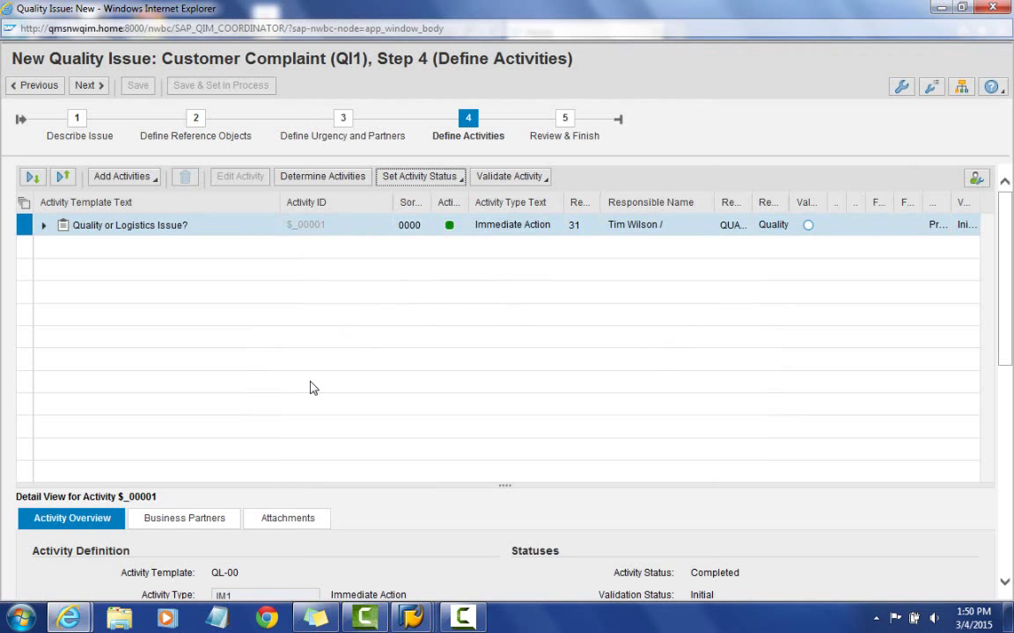
# Expand the follow-ups of the completed activity and review the whole issue summary in the Review & Finish step
pyautogui.click(45, 227)
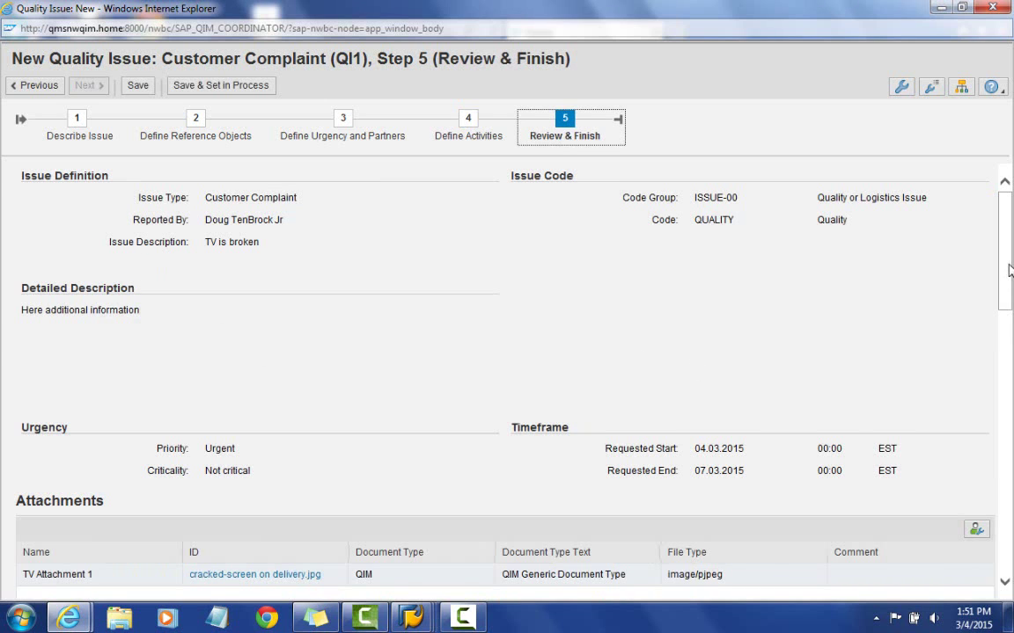
pyautogui.moveTo(1005, 264); pyautogui.dragTo(1011, 222)
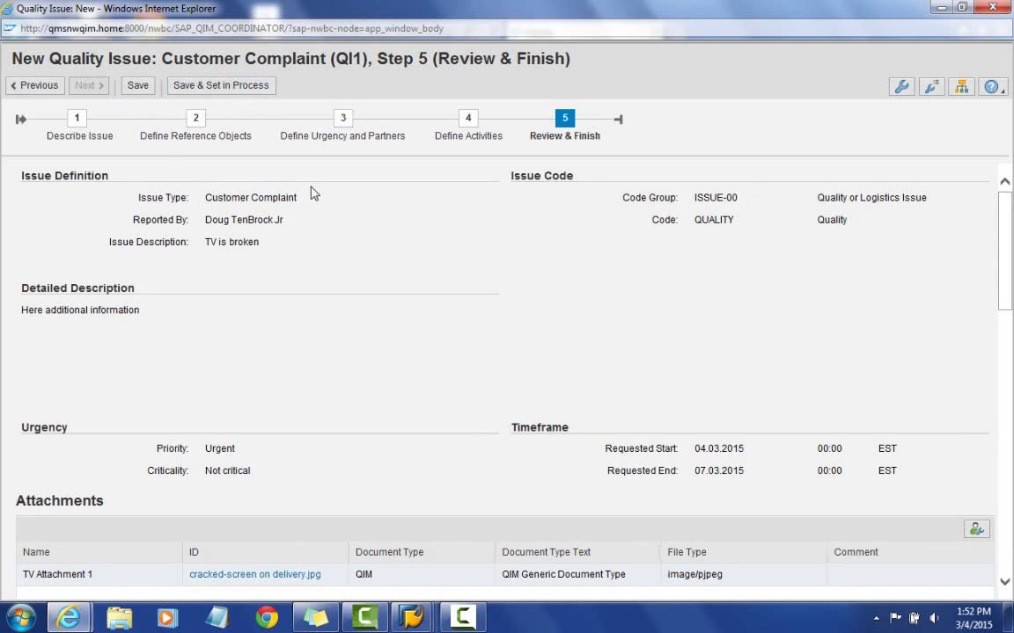
pyautogui.click(133, 93)
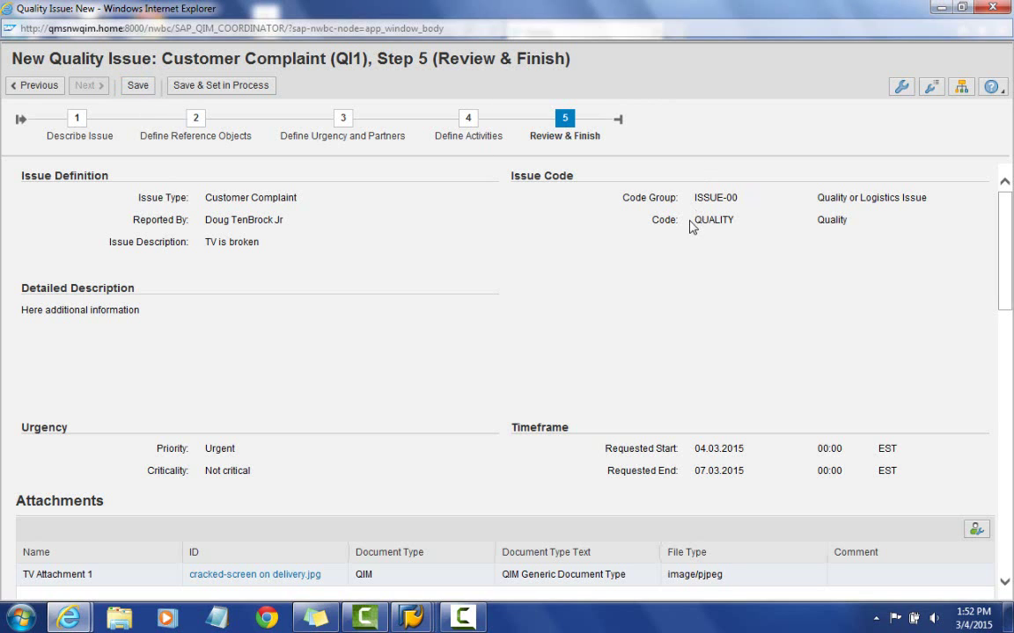